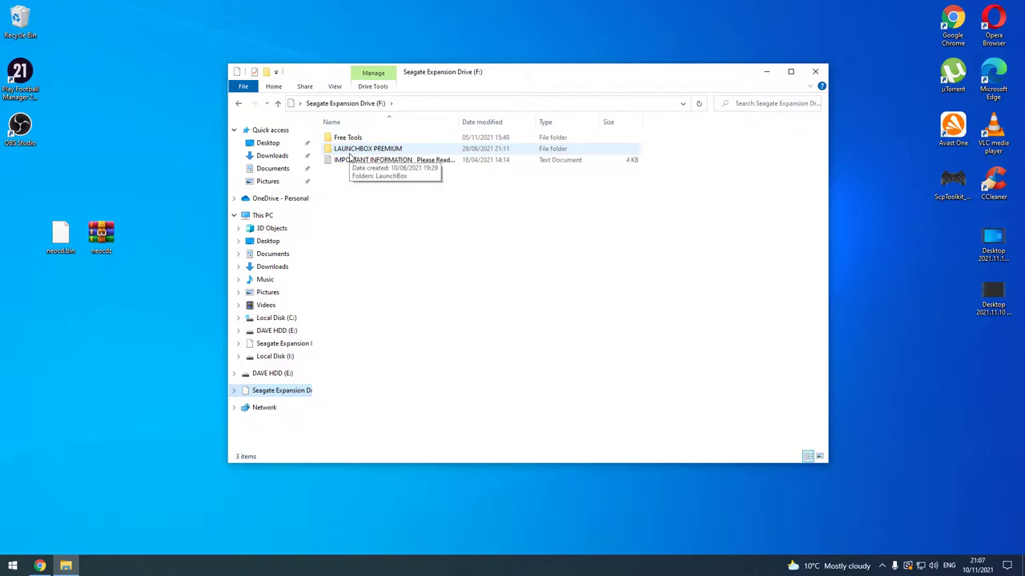
Step: Open the SNK Neo Geo CD folder in LaunchBox's Games folder on the Seagate drive and look through its game files
double_click(349, 152)
double_click(357, 142)
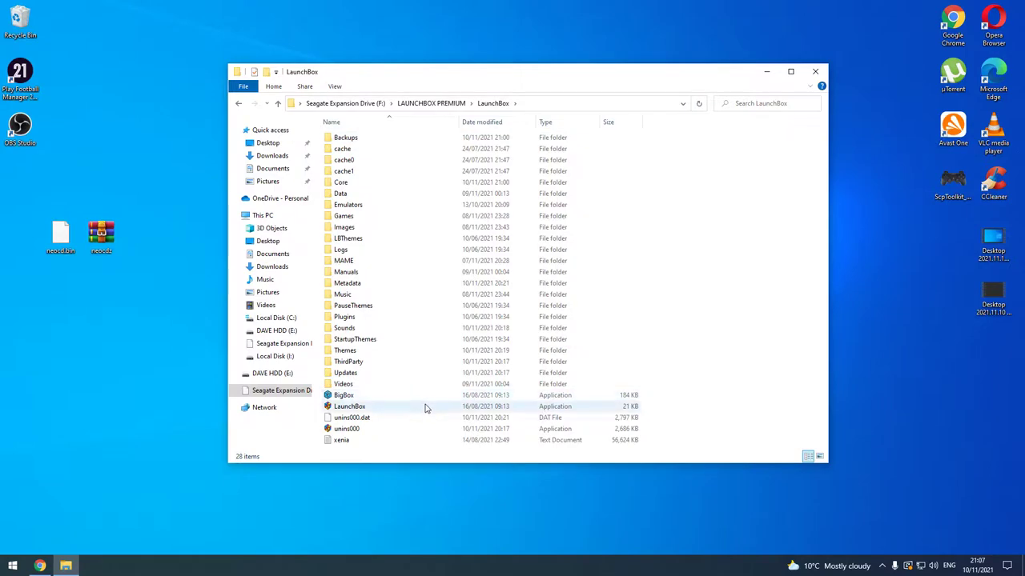
double_click(372, 221)
scroll(435, 327, "down", 7)
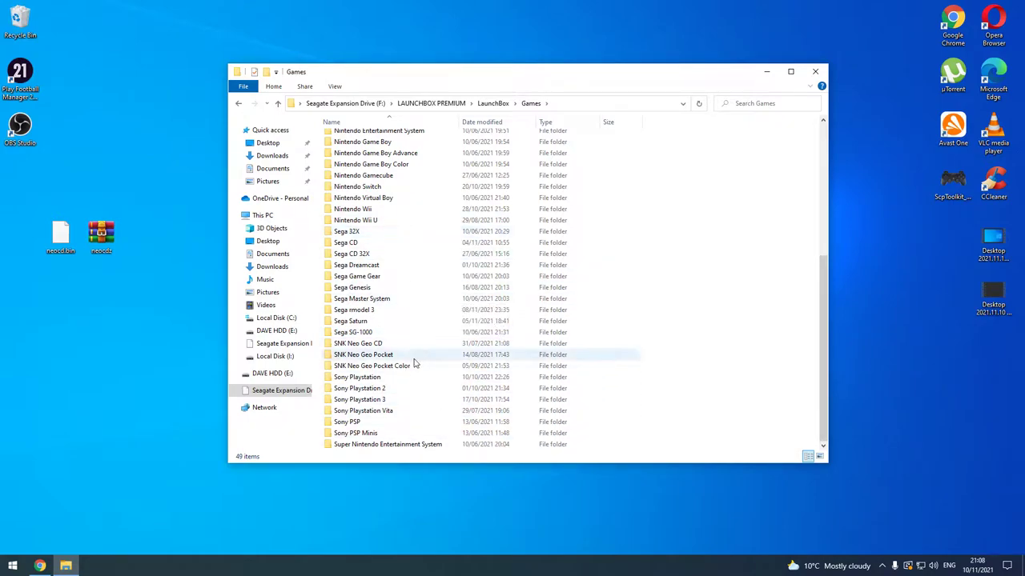
double_click(361, 343)
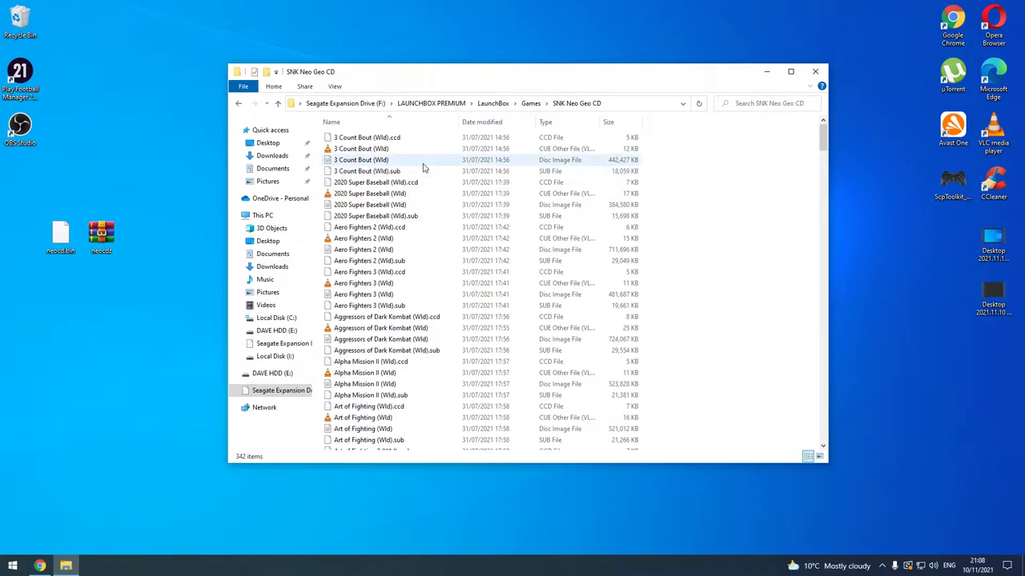
scroll(424, 168, "down", 12)
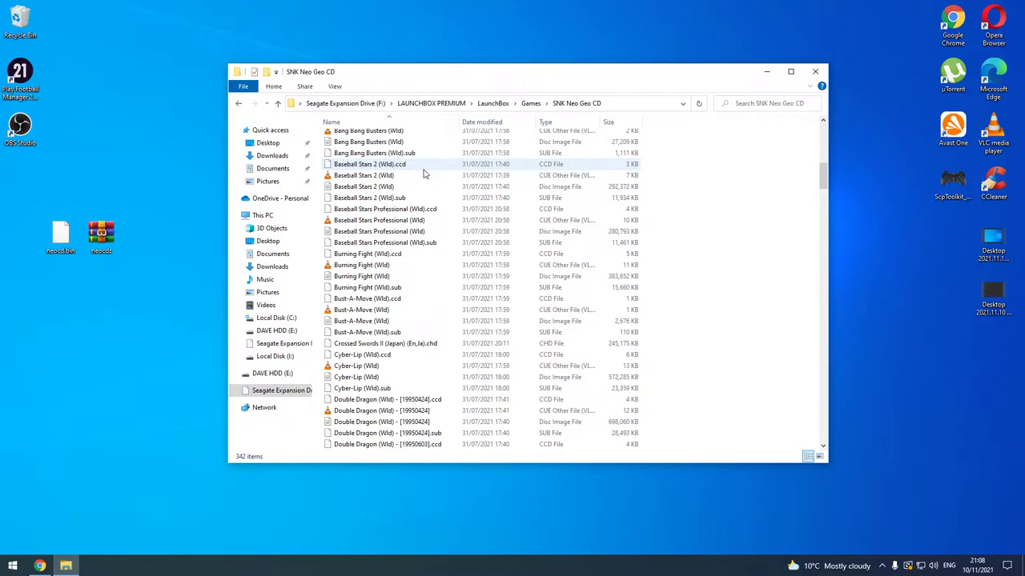
scroll(424, 174, "up", 12)
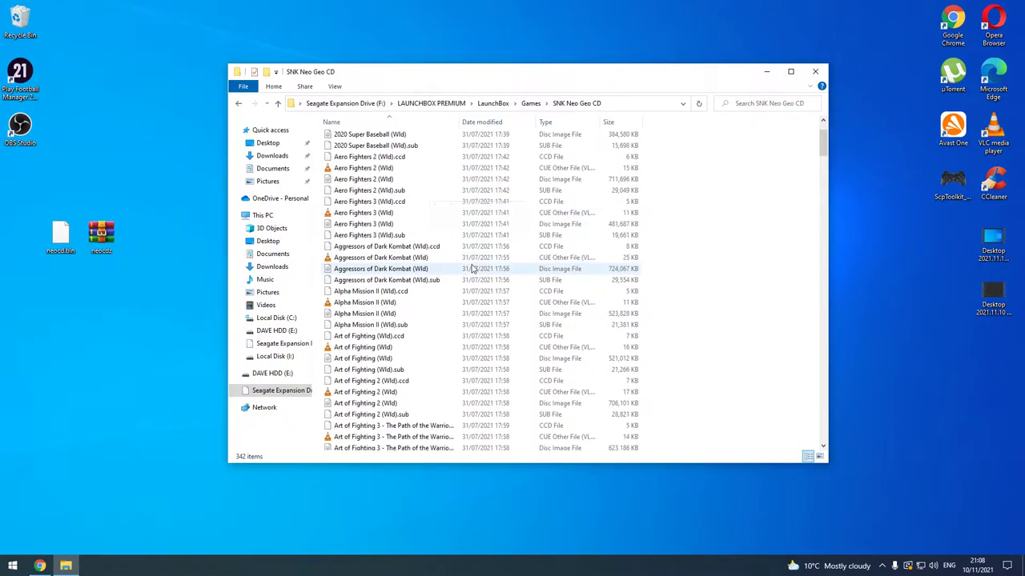
Step: Go back to the LaunchBox folder, open the RetroArch folder under Emulators and launch the retroarch application
key("BackSpace")
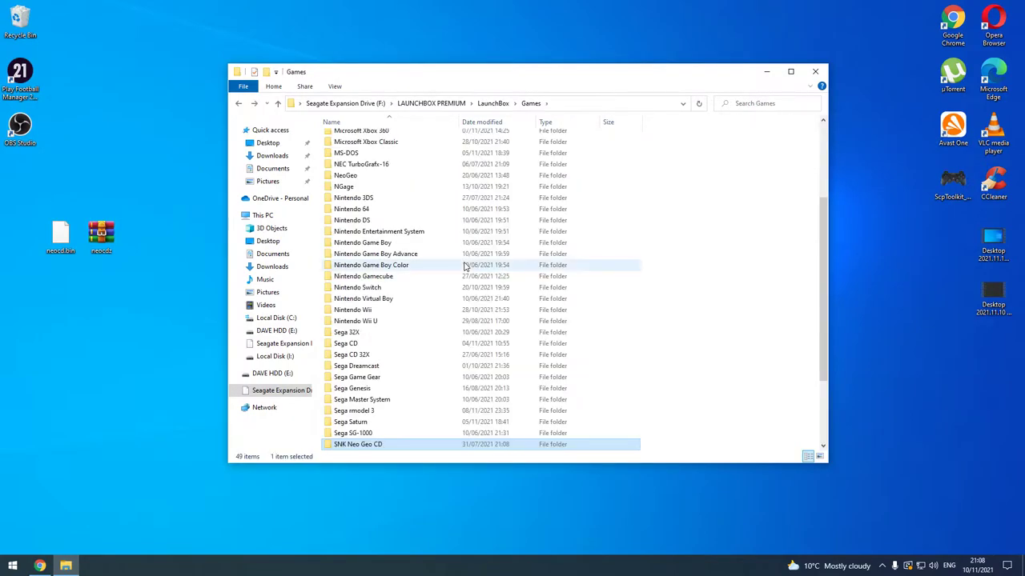
key("BackSpace")
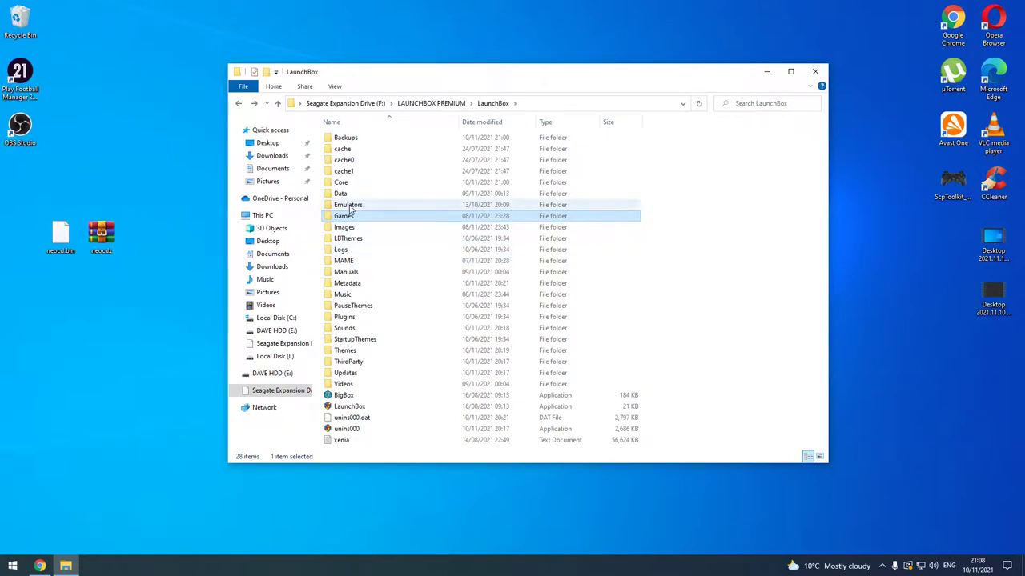
double_click(352, 205)
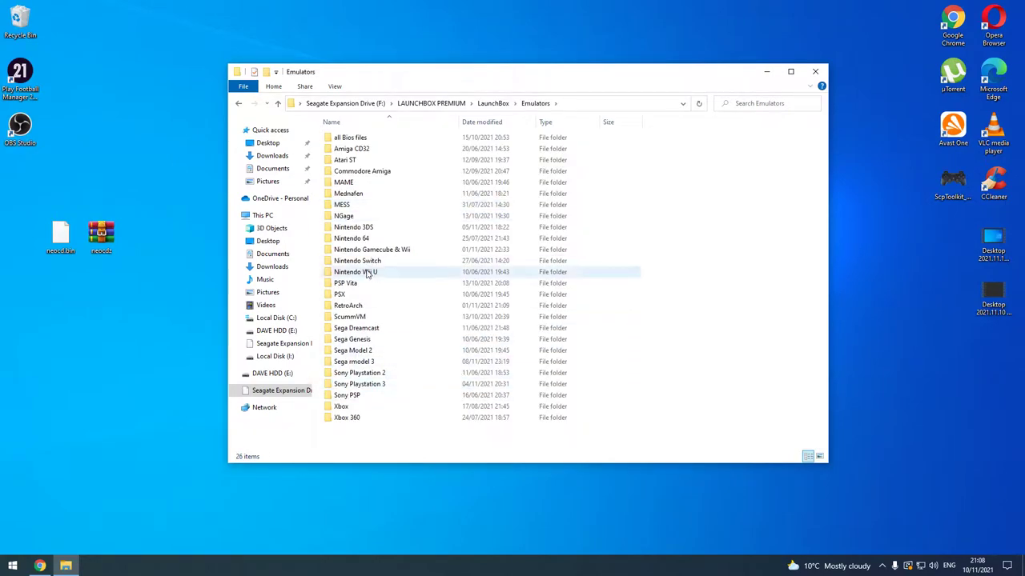
left_click(379, 311)
double_click(379, 311)
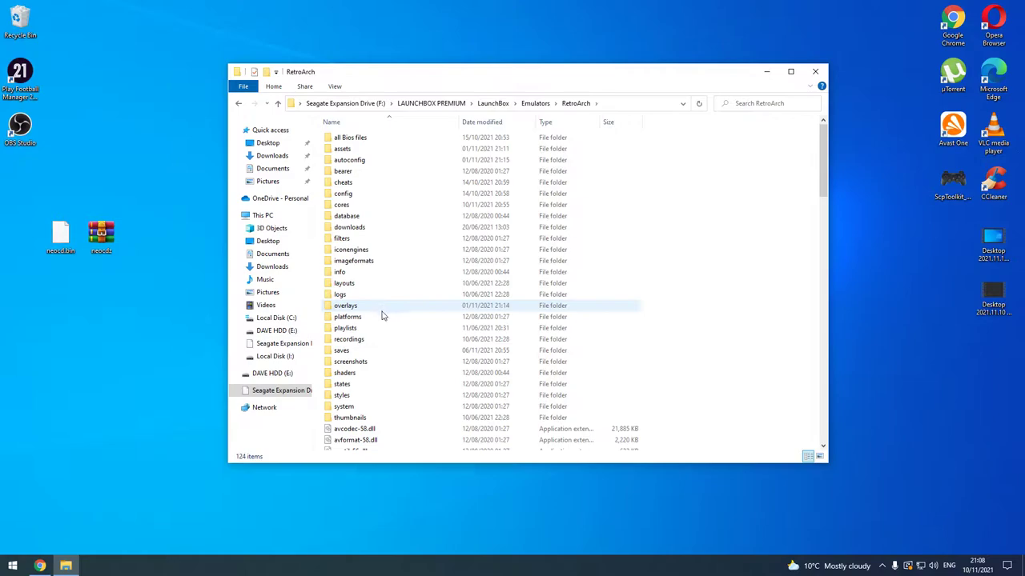
scroll(389, 275, "down", 15)
scroll(405, 368, "down", 10)
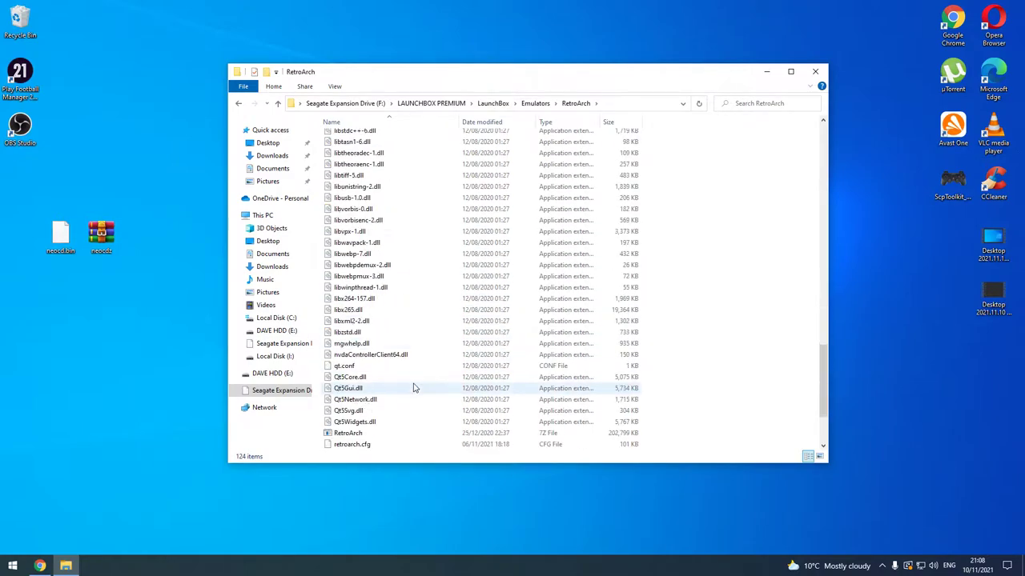
double_click(380, 368)
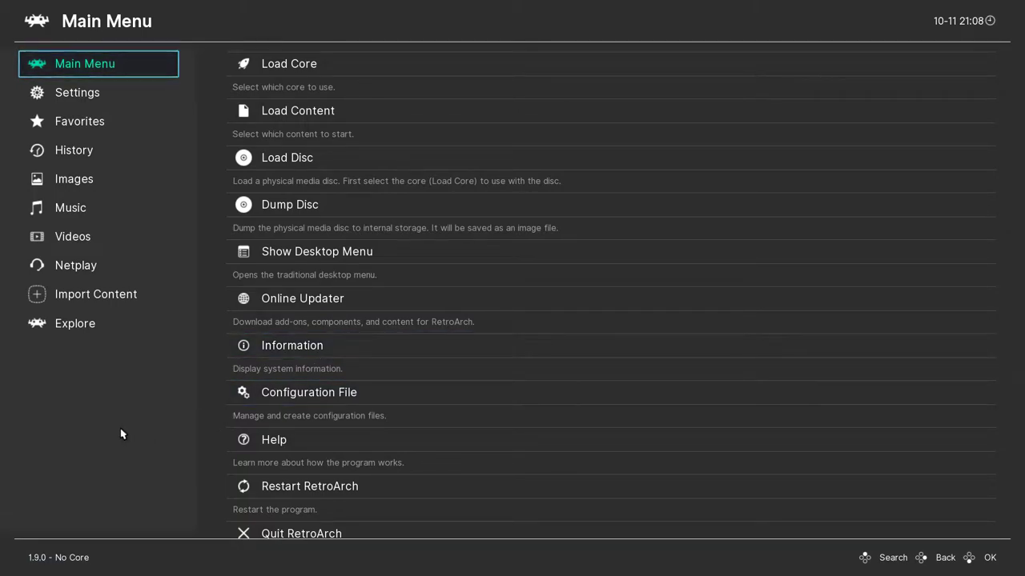
Step: Open the Core Downloader in RetroArch's Online Updater
key("Right")
key("Up")
key("Up")
key("Up")
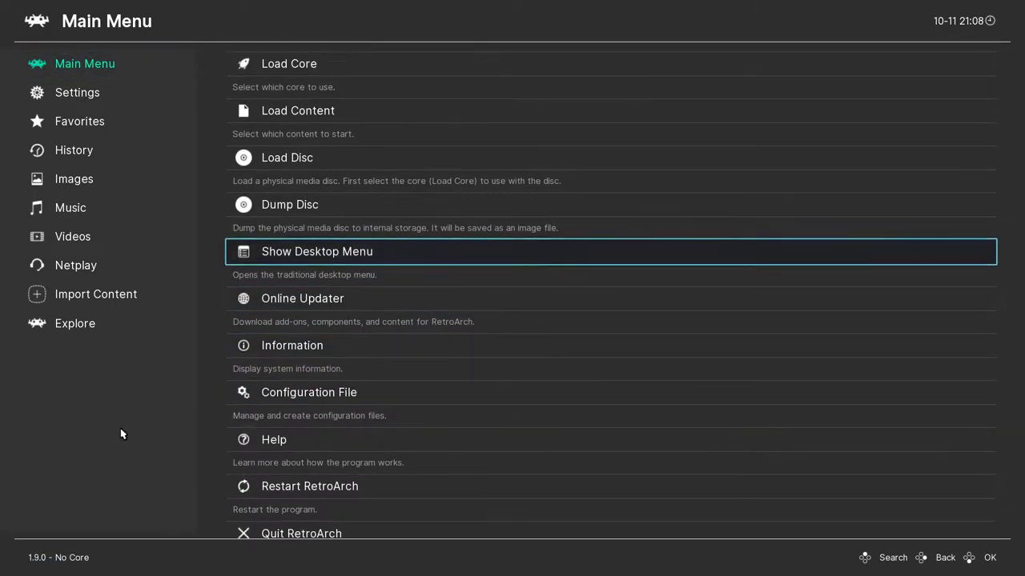
key("Down")
key("Return")
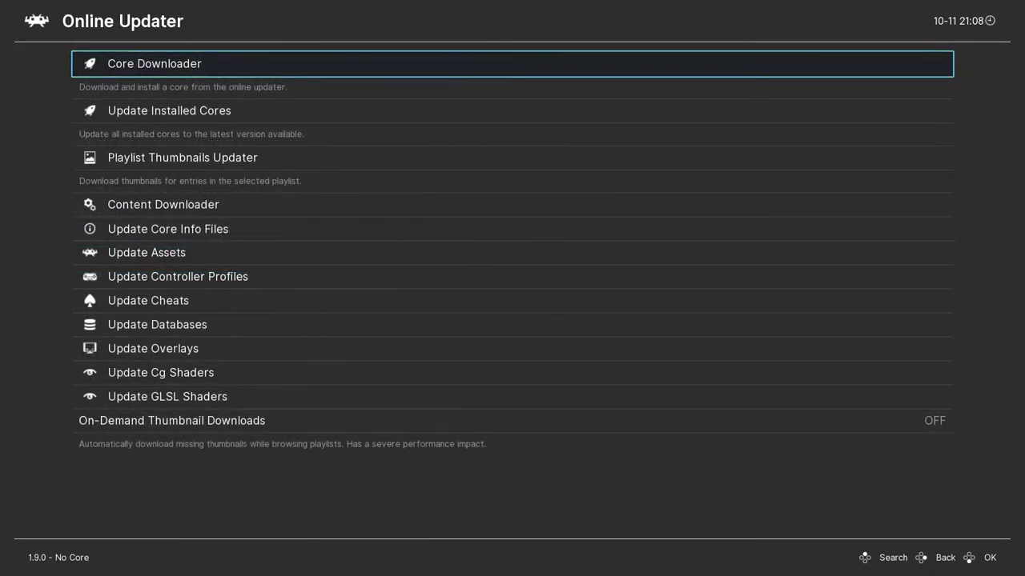
key("Return")
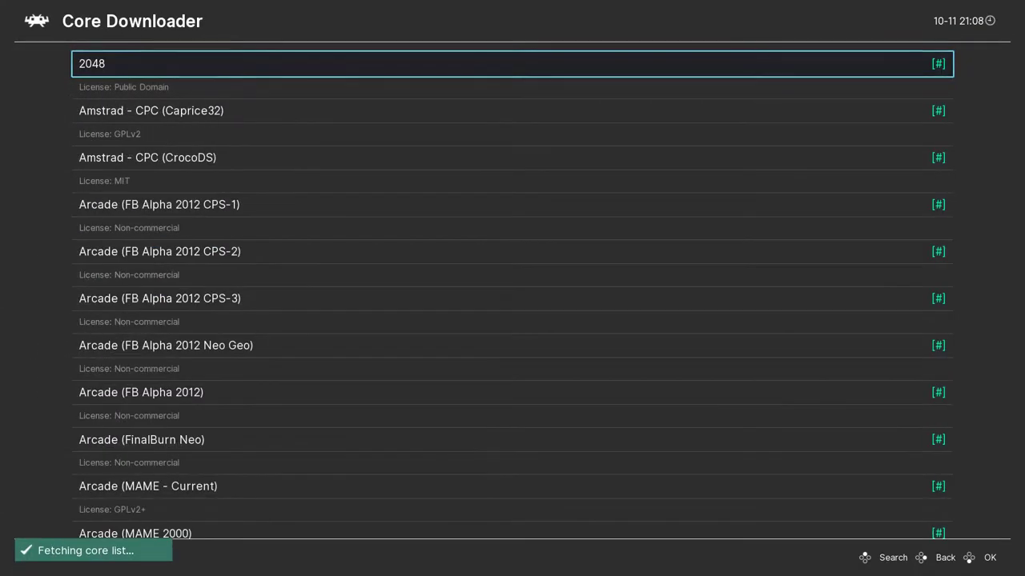
Step: Find the SNK - Neo Geo CD (NeoCD) core in the core list and download it
key("Down")
key("Down")
key("Down")
key("Down")
key("Down")
key("Down")
key("Down")
key("Down")
key("Down")
key("Down")
key("Down")
key("Down")
key("Down")
key("Down")
key("Down")
key("Down")
key("Down")
key("Down")
key("Down")
key("Down")
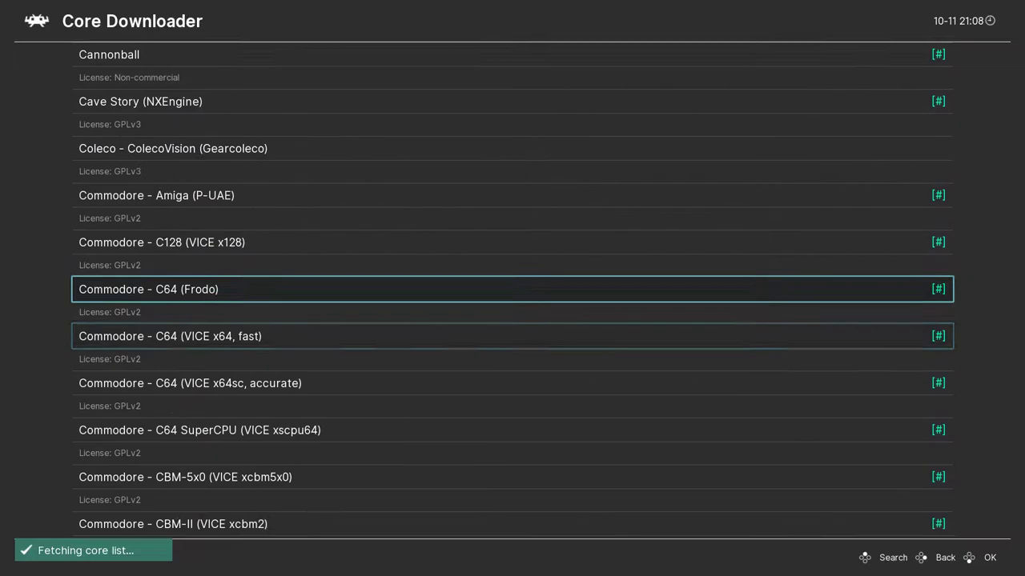
key("Down")
key("Down")
key("Down")
key("Down")
key("Down")
key("Down")
key("Down")
key("Down")
key("Down")
key("Down")
key("Down")
key("Down")
key("Down")
key("Down")
key("Down")
key("Down")
key("Down")
key("Down")
key("Down")
key("Down")
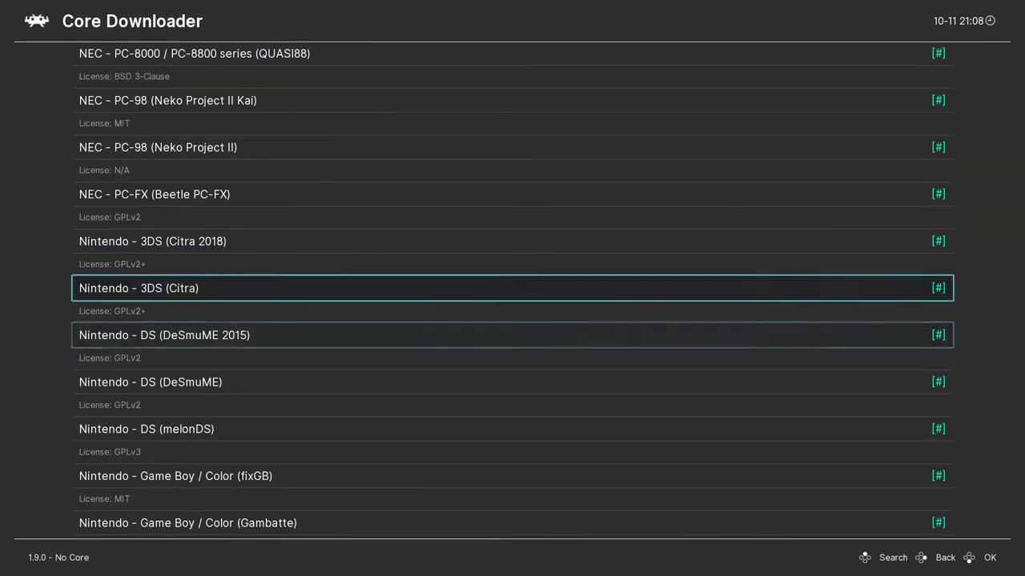
key("Down")
key("Down")
key("Down")
key("Down")
key("Down")
key("Down")
key("Down")
key("Down")
key("Down")
key("Down")
key("Down")
key("Down")
key("Down")
key("Down")
key("Down")
key("Down")
key("Down")
key("Down")
key("Down")
key("Down")
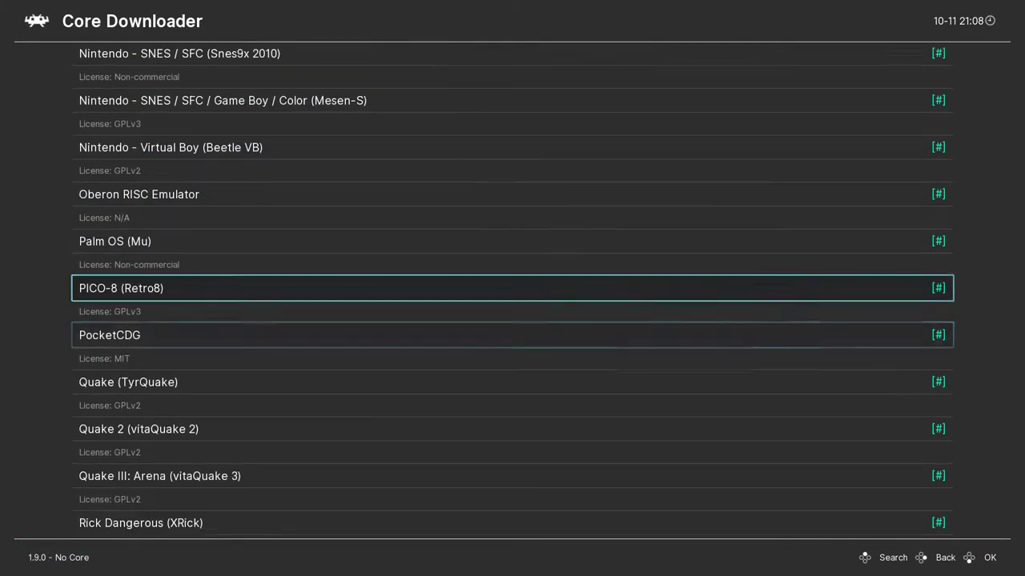
key("Down")
key("Down")
key("Down")
key("Up")
key("Up")
key("Down")
key("Down")
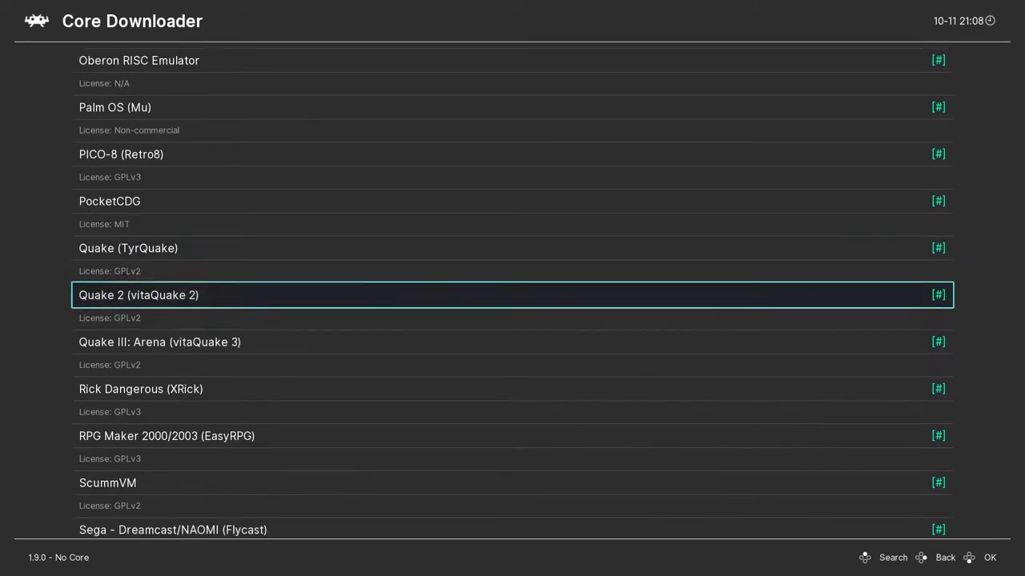
key("Down")
key("Down")
key("Down")
key("Down")
key("Down")
key("Down")
key("Down")
key("Down")
key("Down")
key("Down")
key("Down")
key("Down")
key("Down")
key("Down")
key("Down")
key("Down")
key("Down")
key("Down")
key("Down")
key("Down")
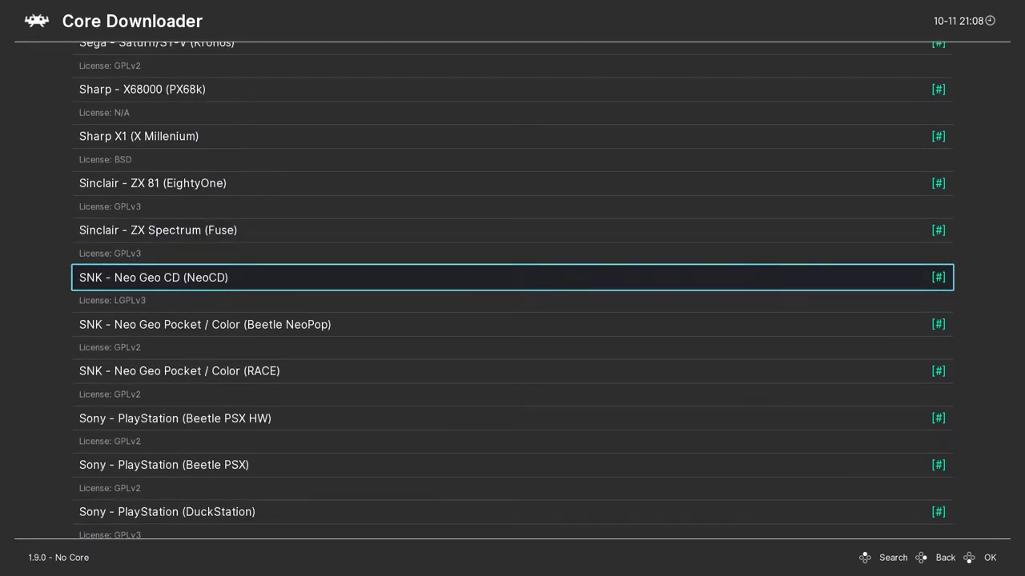
key("Return")
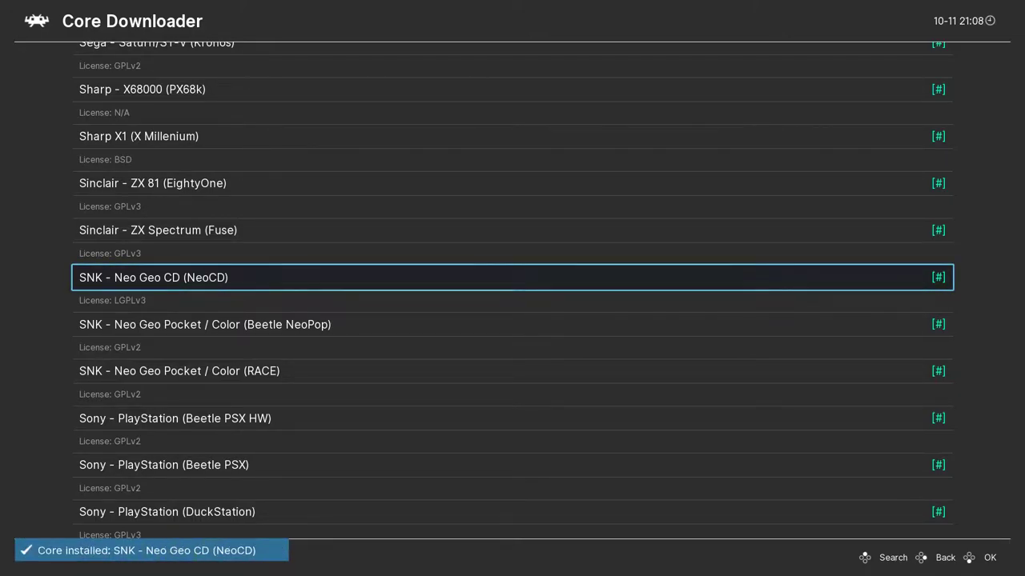
Step: Return to the main menu and quit RetroArch
key("BackSpace")
key("BackSpace")
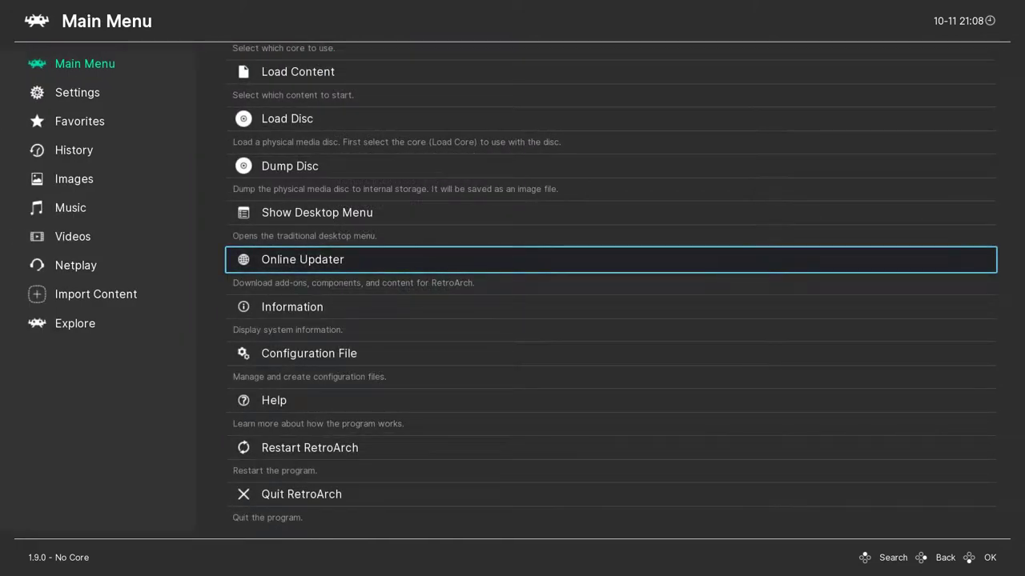
key("Left")
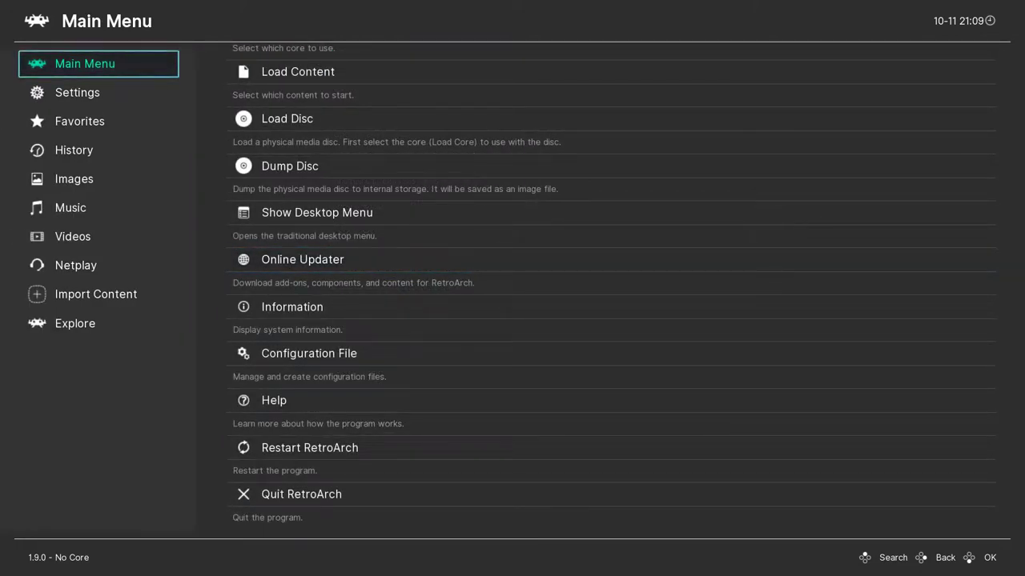
key("Right")
key("Down")
key("Down")
key("Down")
key("Down")
key("Down")
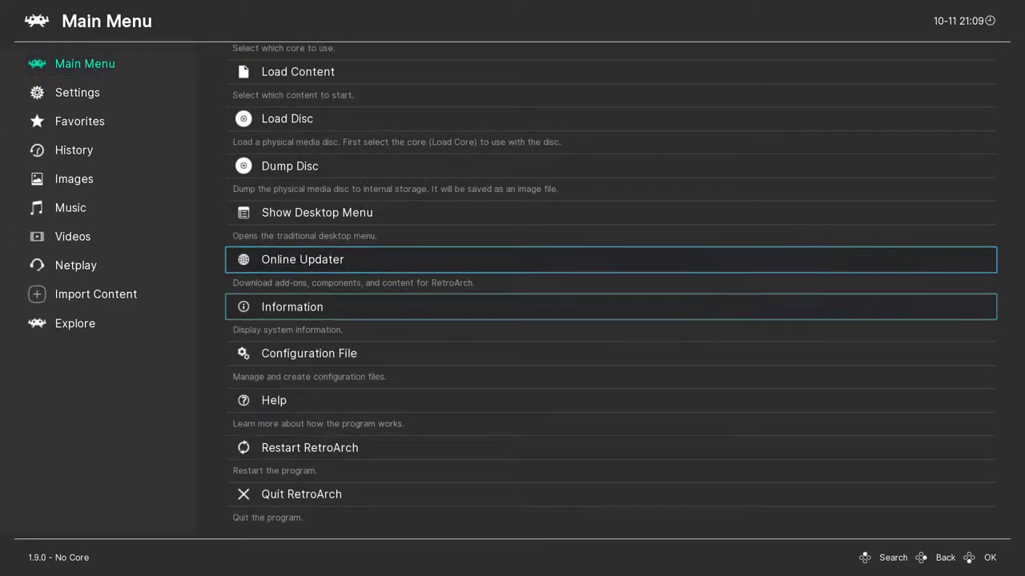
key("Return")
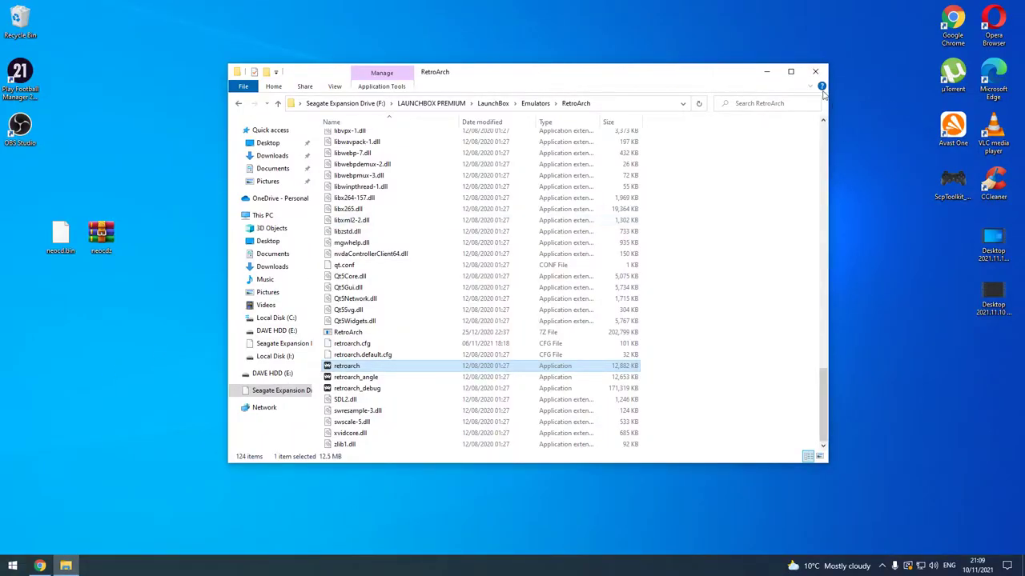
Step: Go back up to the LaunchBox folder in File Explorer and launch the LaunchBox application
key("BackSpace")
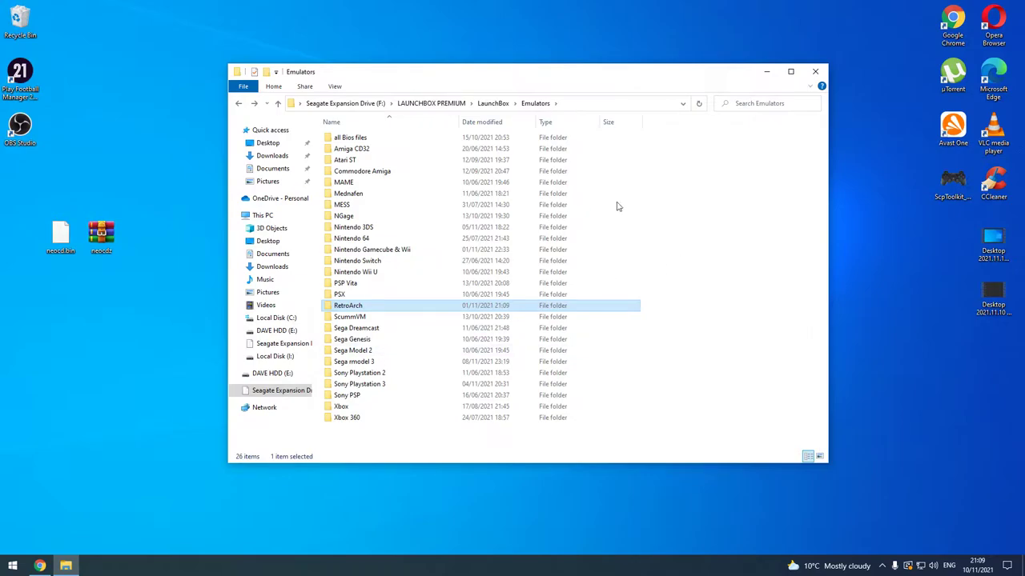
left_click(765, 72)
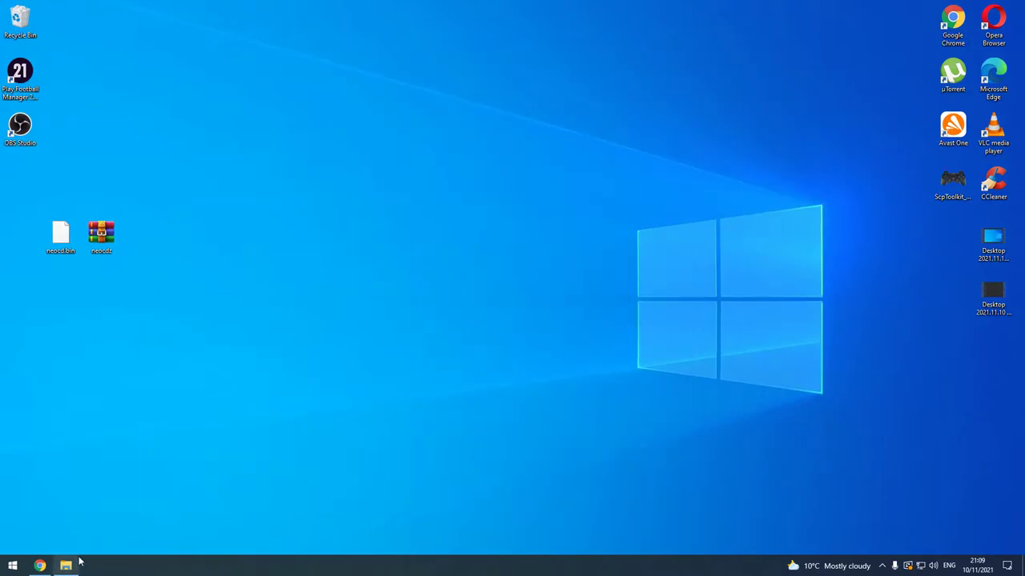
left_click(65, 565)
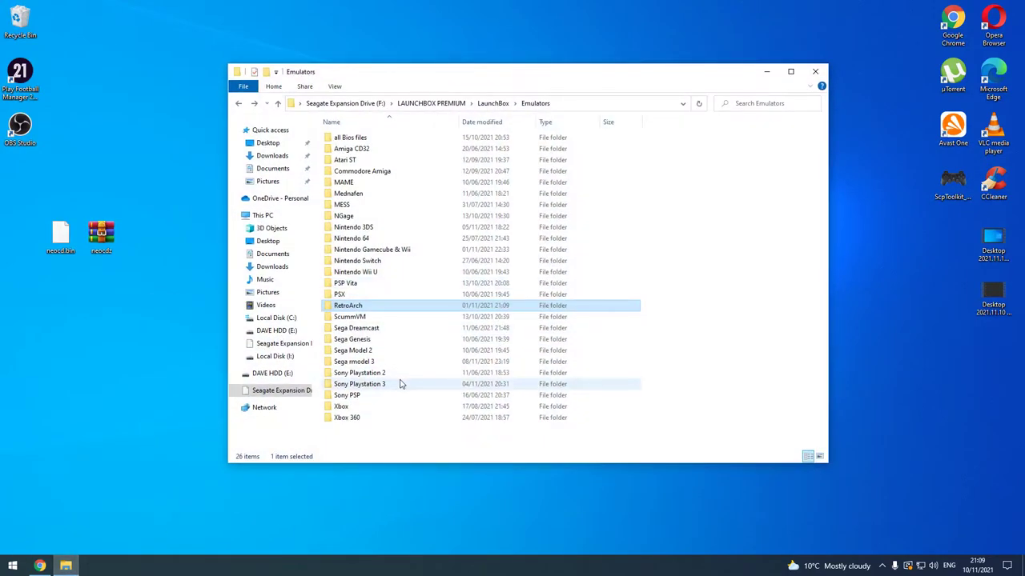
key("BackSpace")
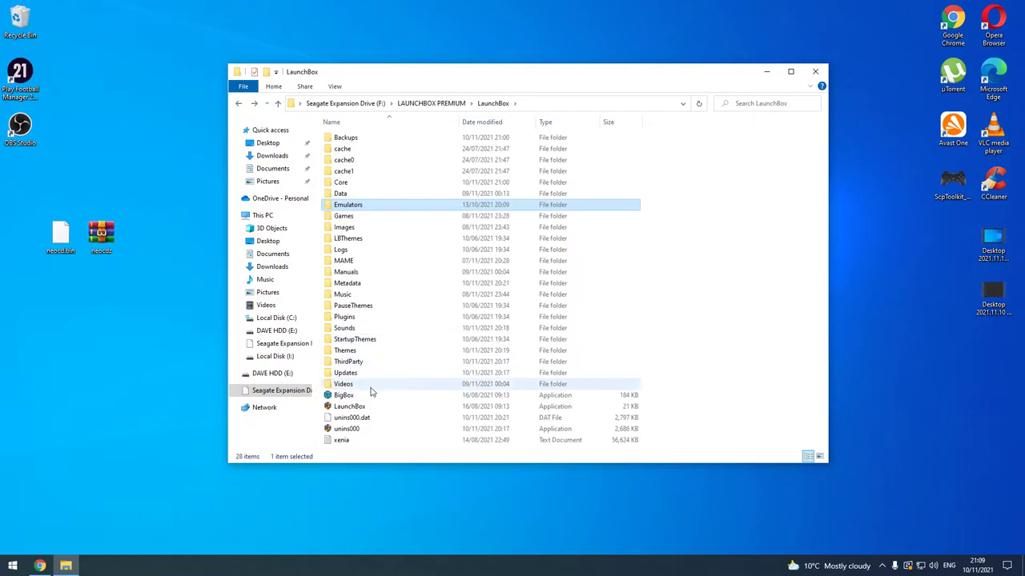
double_click(372, 410)
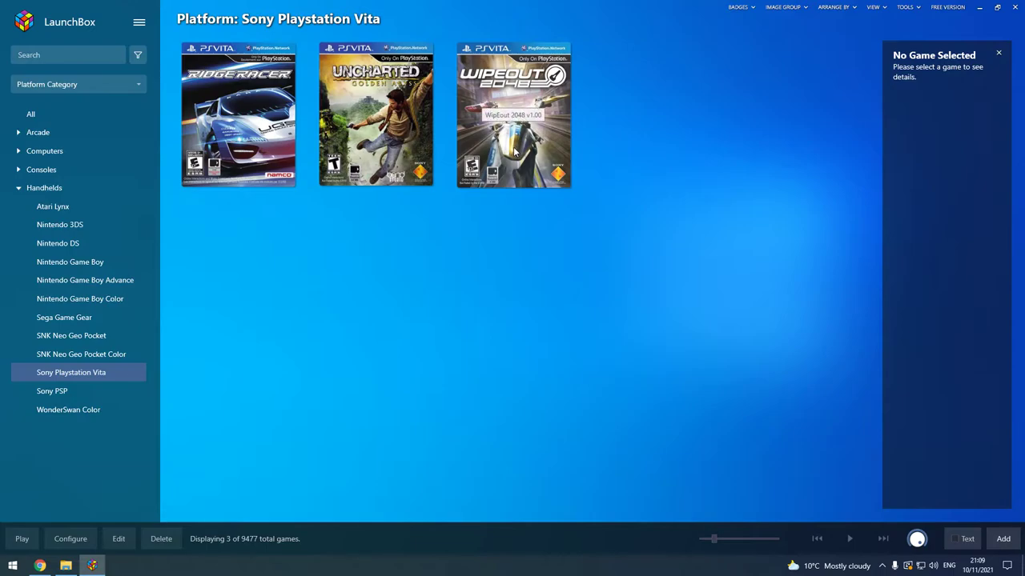
Step: Collapse the Handhelds category, expand Consoles and display the games of the SNK Neo Geo CD platform
left_click(17, 191)
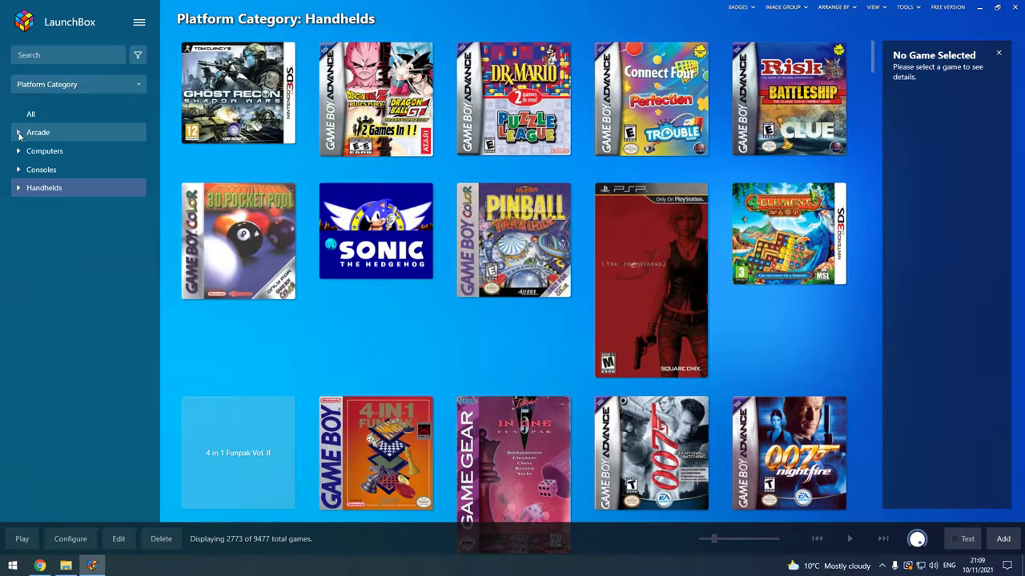
left_click(18, 151)
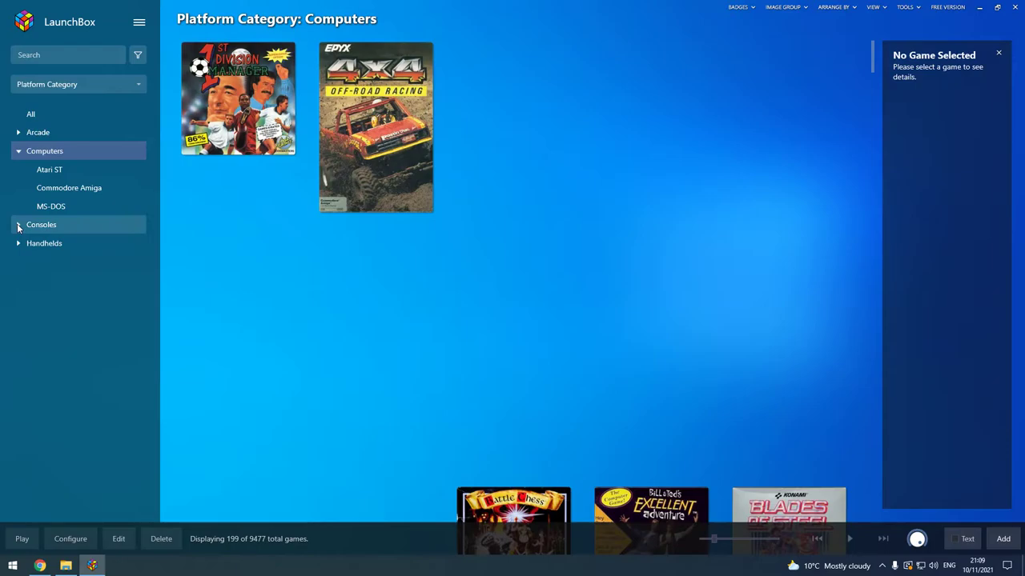
left_click(19, 224)
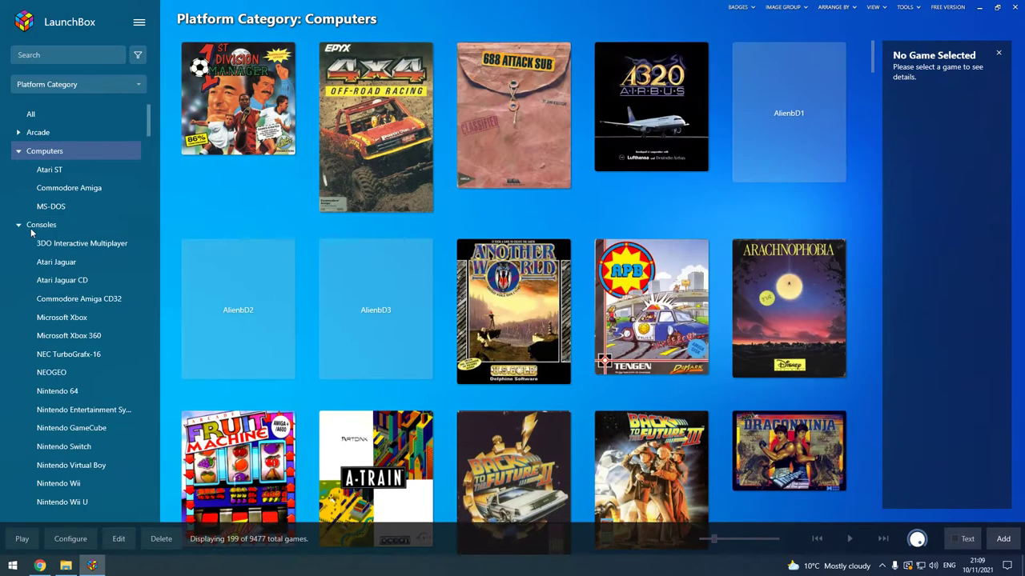
left_click(19, 151)
scroll(80, 354, "down", 5)
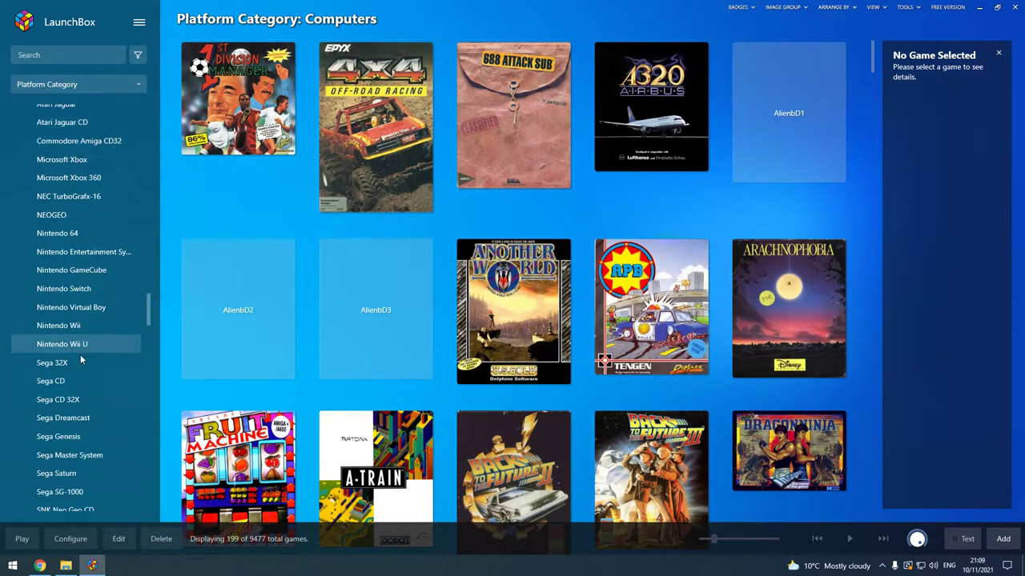
left_click(103, 410)
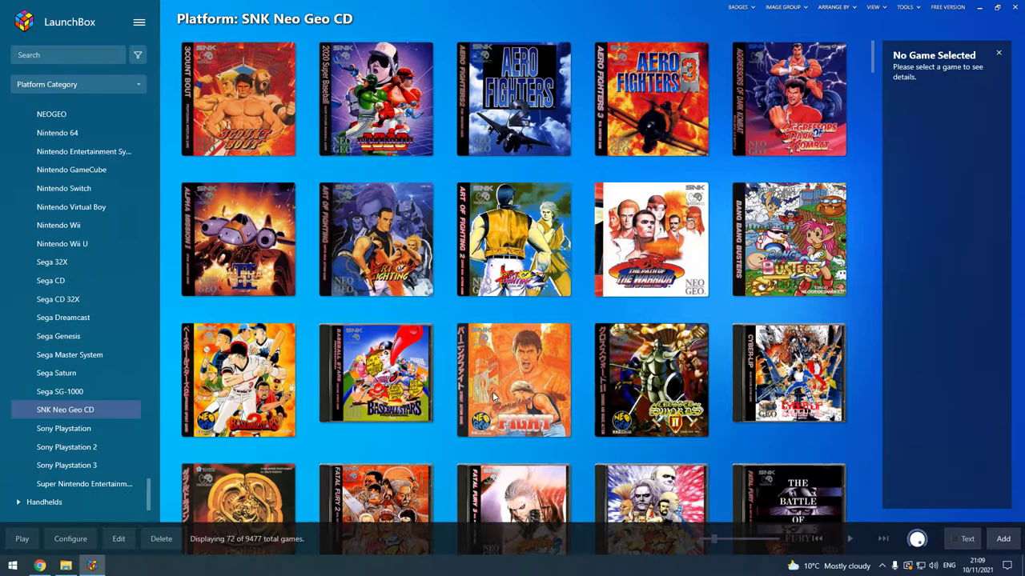
scroll(497, 389, "down", 1)
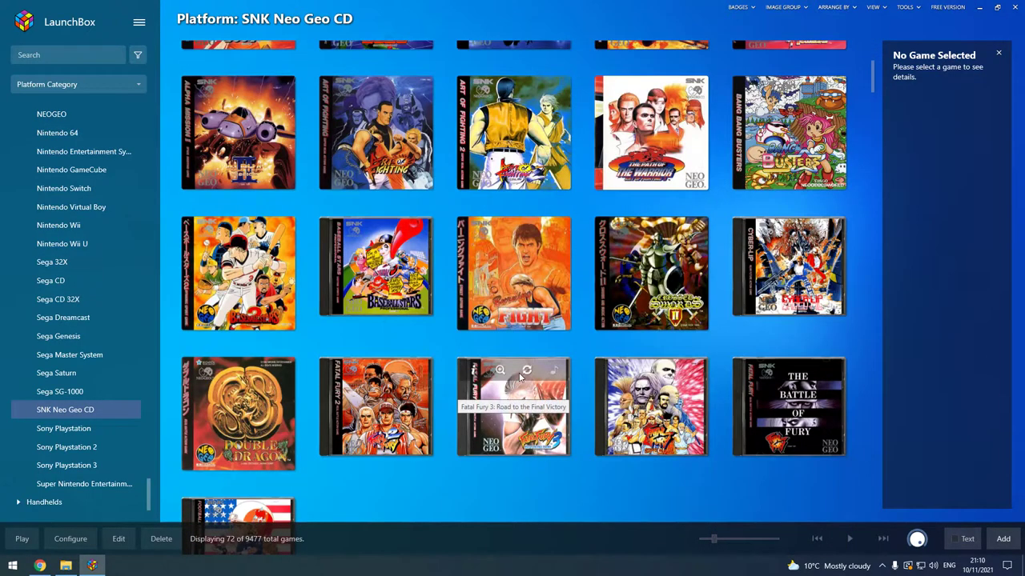
Step: Find Baseball Stars 2 among the SNK Neo Geo CD games and launch it
scroll(240, 284, "down", 2)
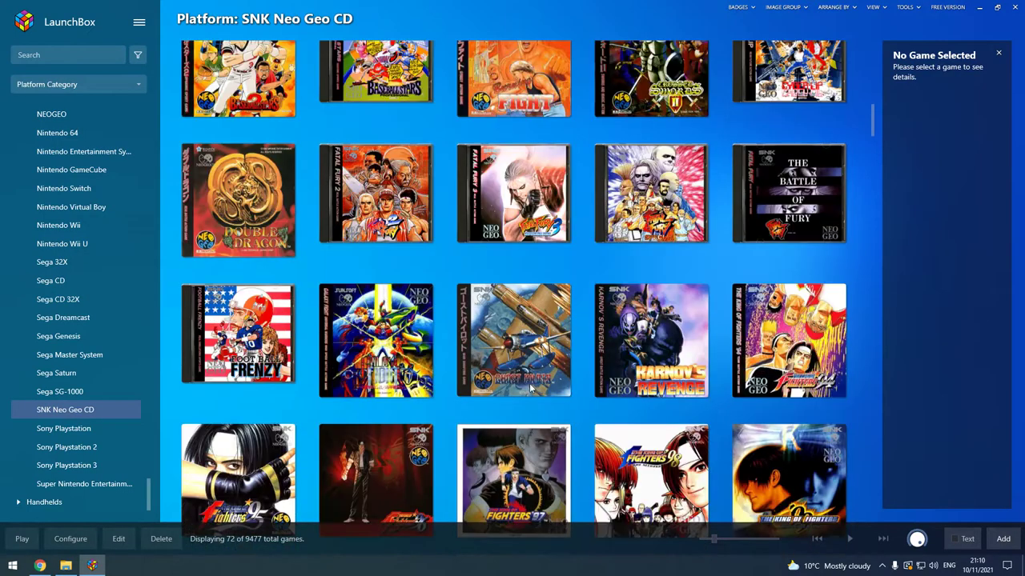
scroll(326, 285, "up", 1)
left_click(259, 182)
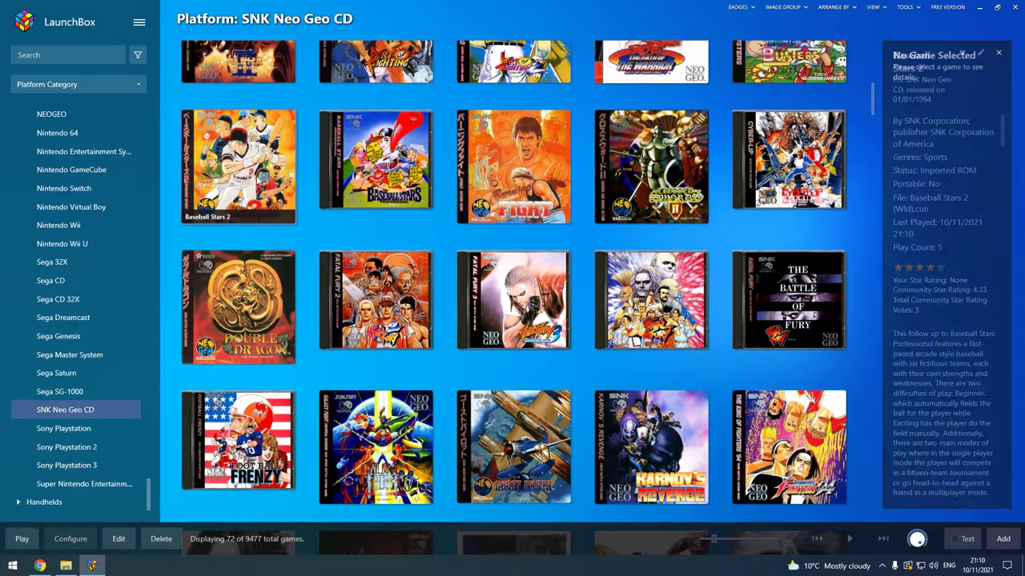
double_click(258, 182)
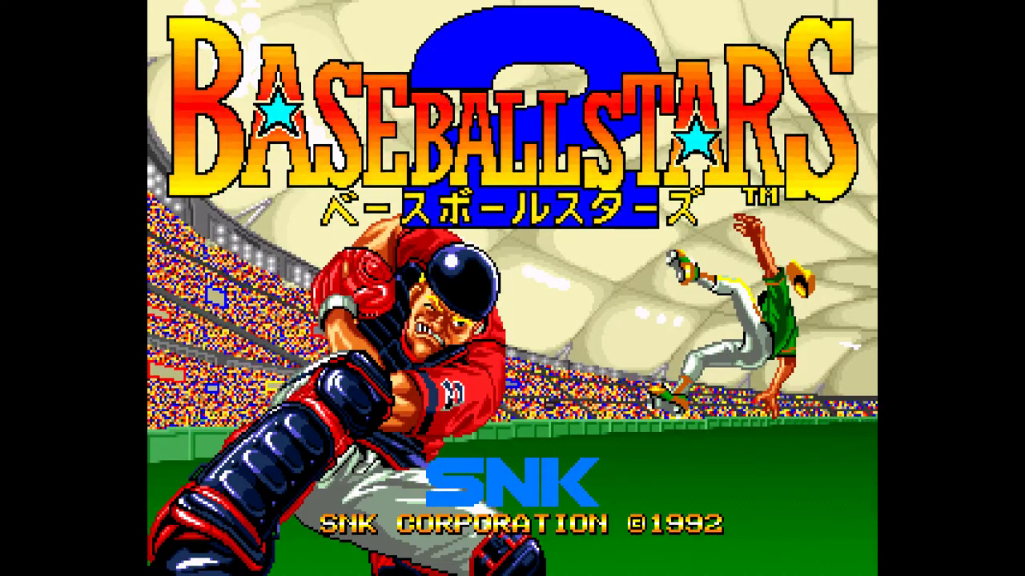
Step: Start a 1P PLAY match in Baseball Stars 2 to test the game, and exit back to the LaunchBox library
key("Return")
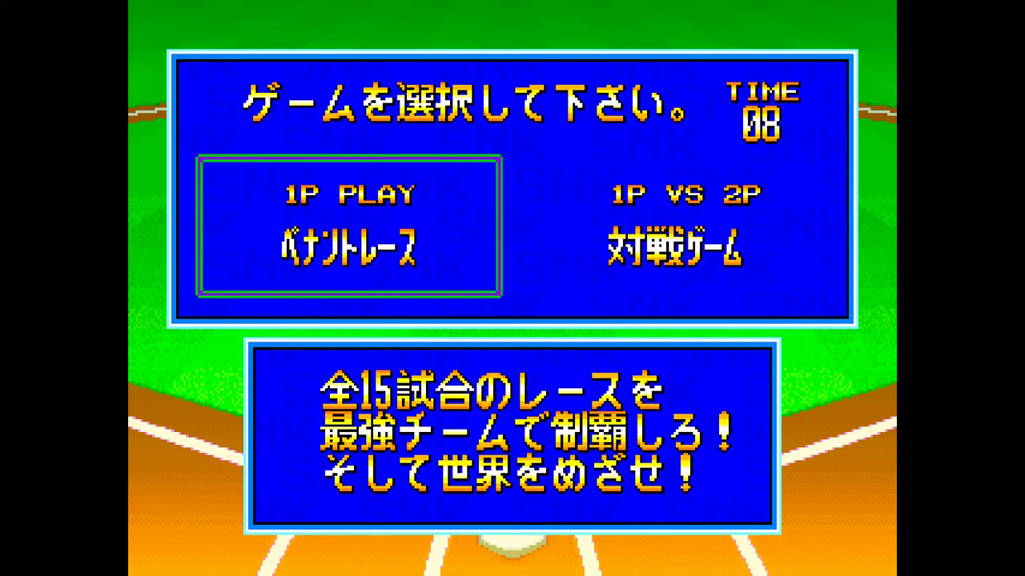
key("Return")
key("Return")
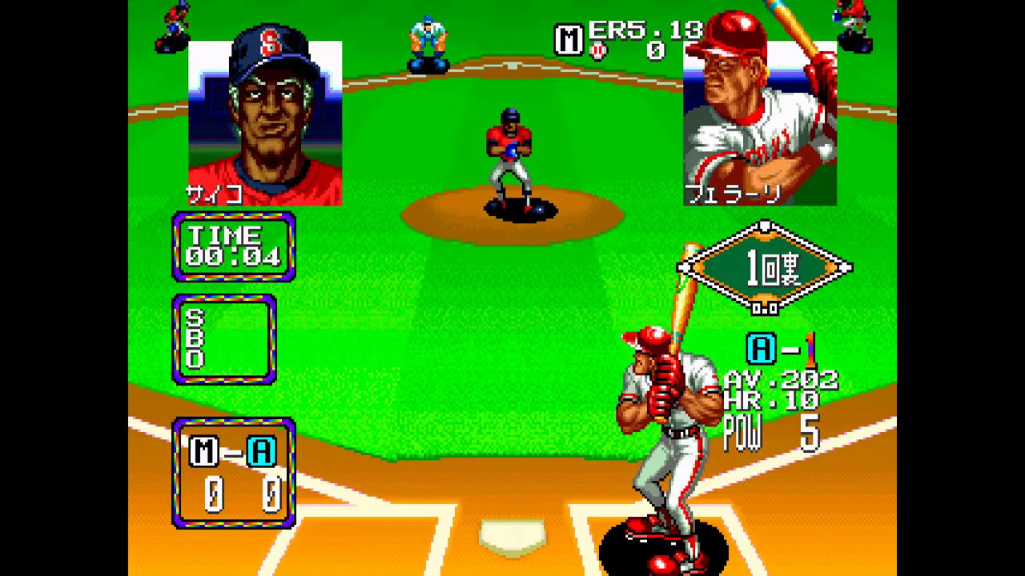
key("Escape")
key("Escape")
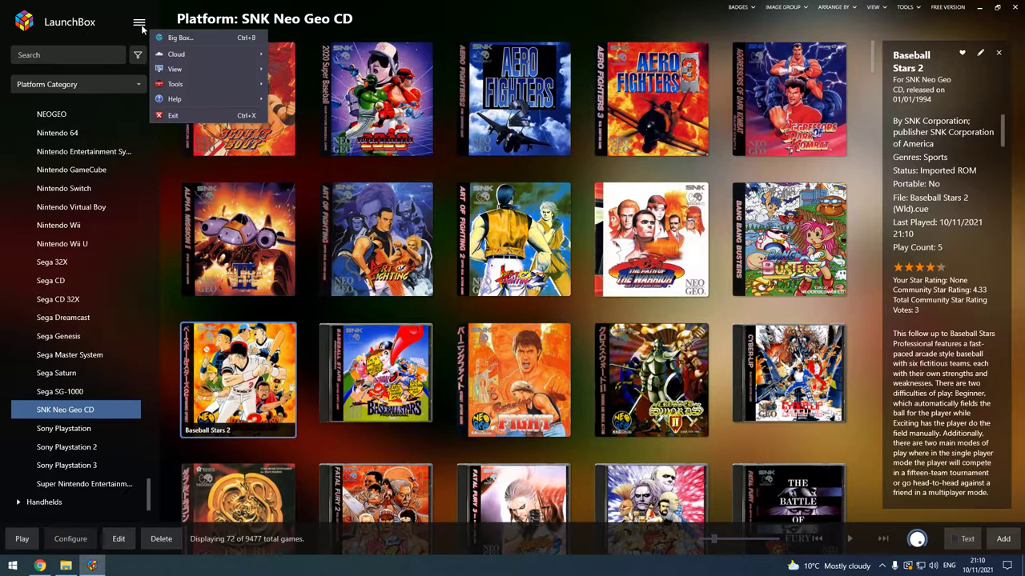
Step: Open the Retroarch emulator's settings and check which core is associated with the SNK Neo Geo CD platform
mouse_move(225, 82)
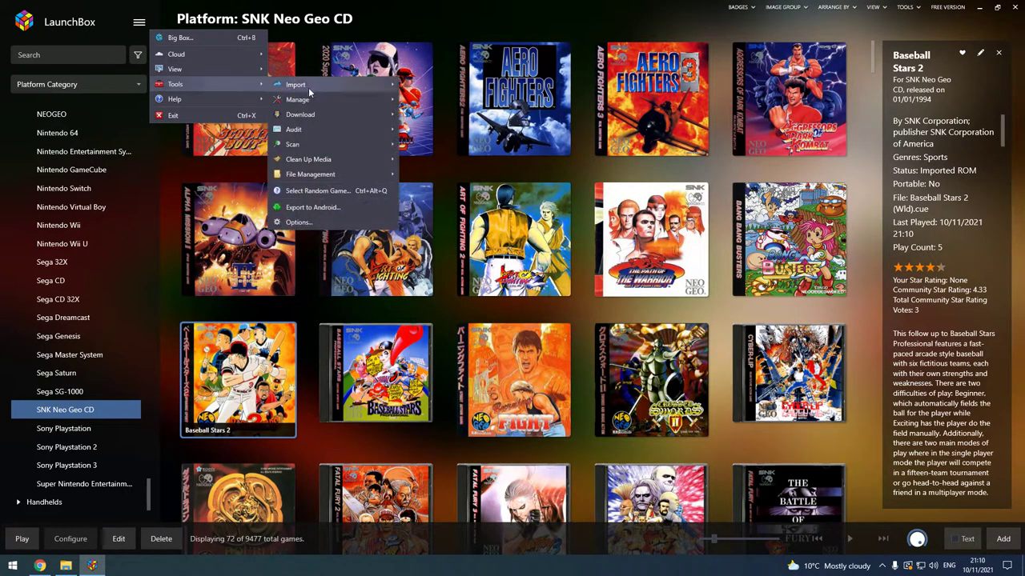
mouse_move(319, 100)
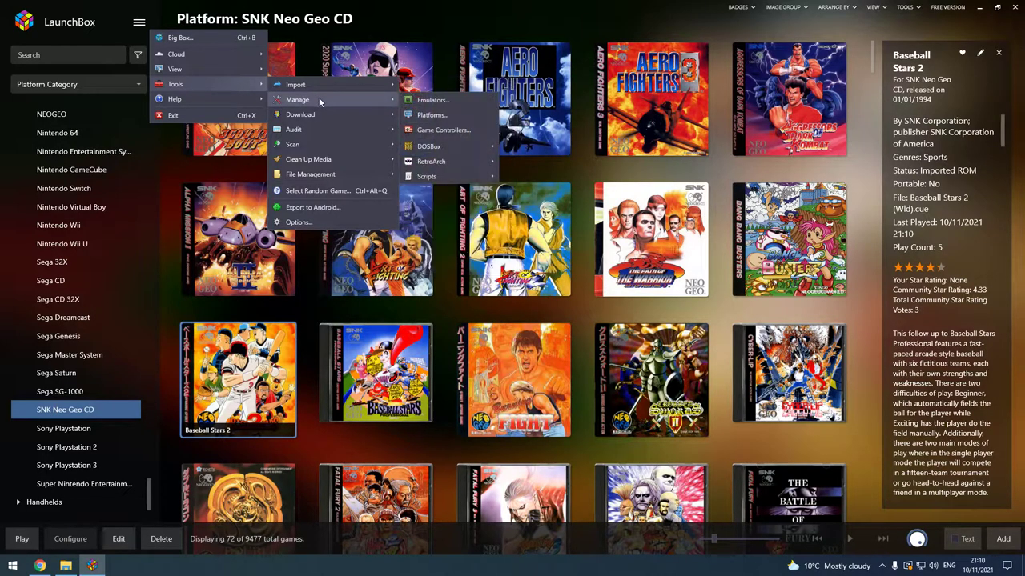
left_click(433, 100)
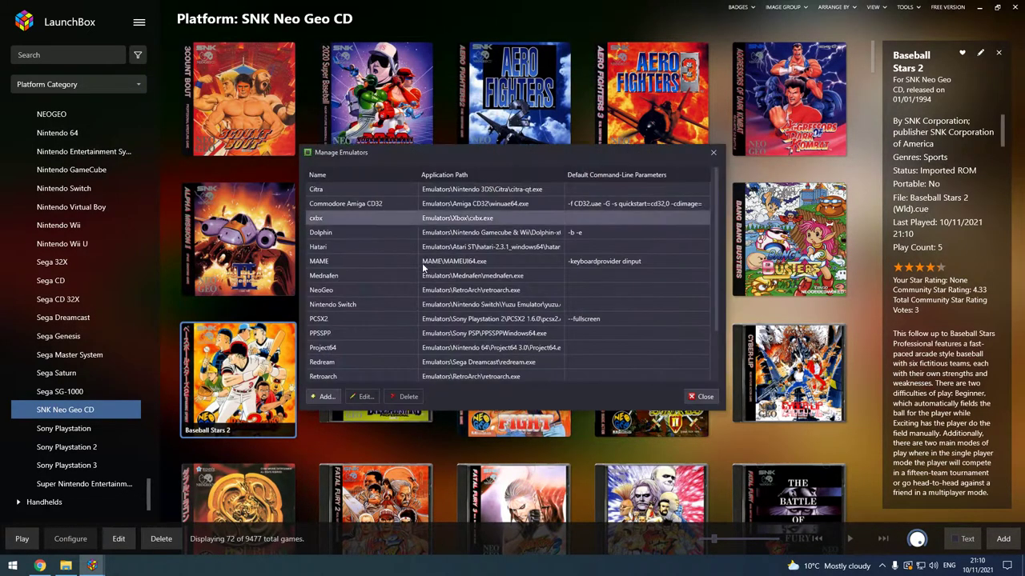
scroll(387, 333, "down", 2)
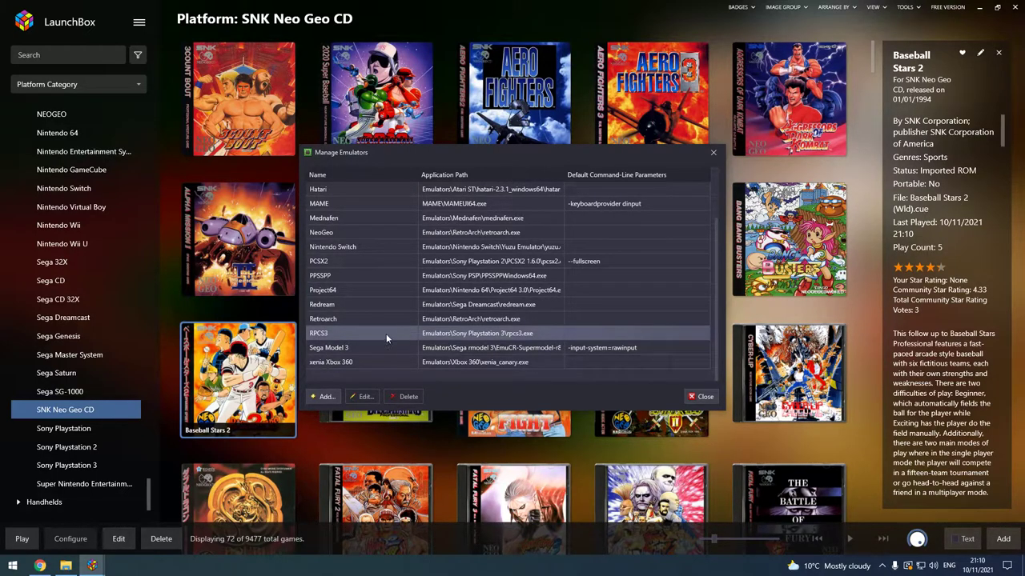
left_click(341, 318)
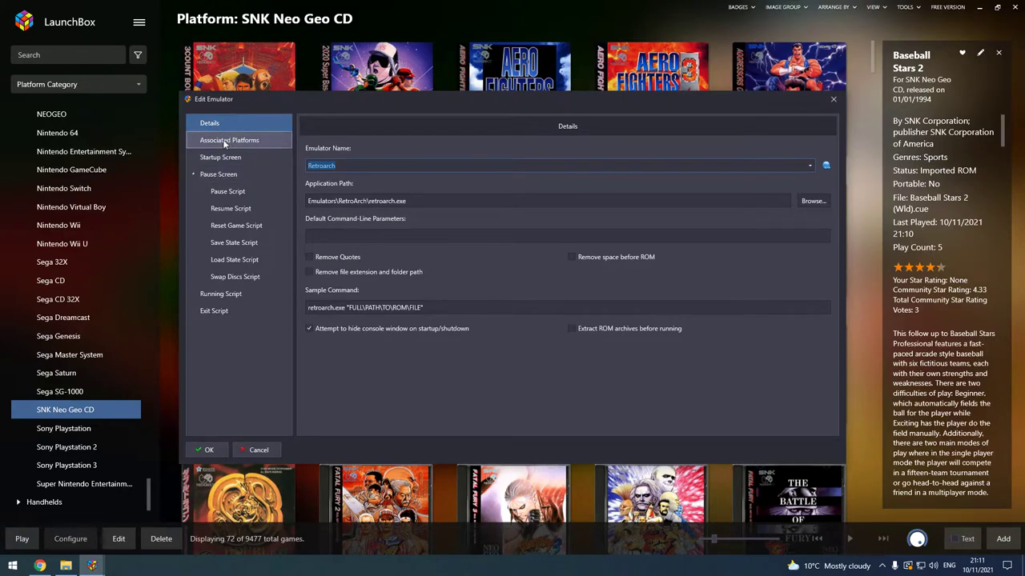
left_click(225, 143)
scroll(380, 337, "down", 10)
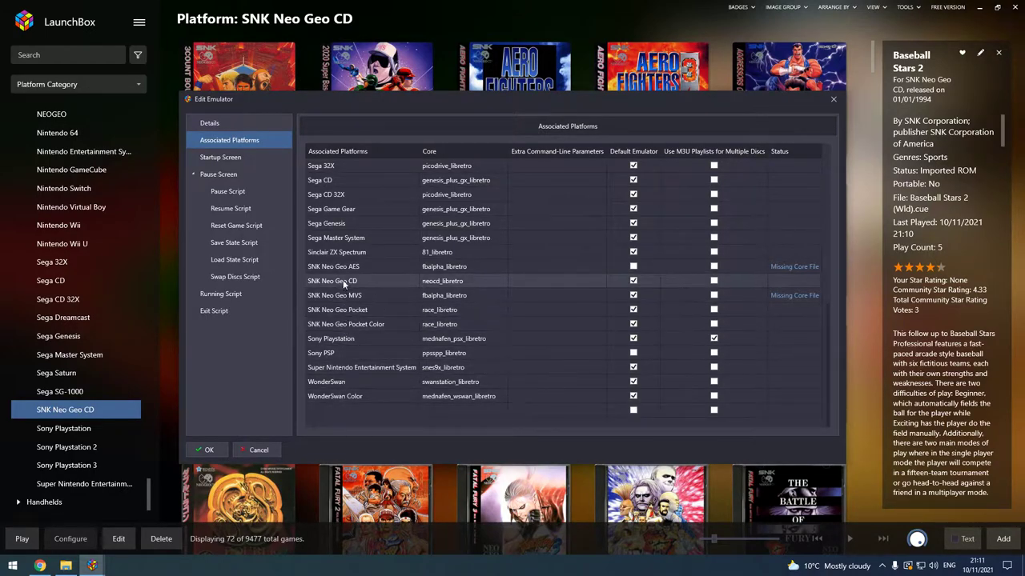
Step: Look through the platform choices for a new association row, leave it blank, and accept and close the emulator settings
left_click(335, 413)
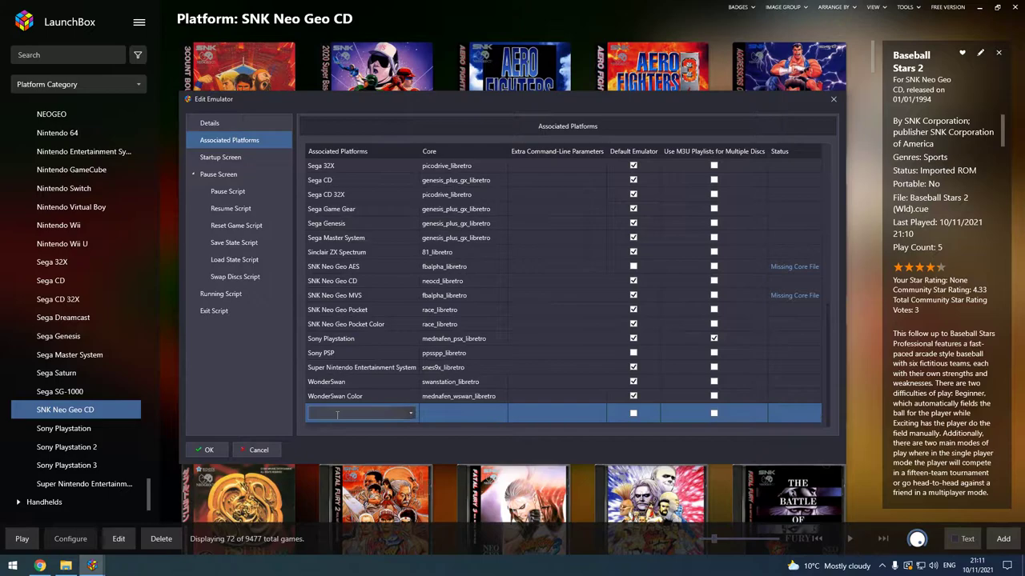
left_click(409, 414)
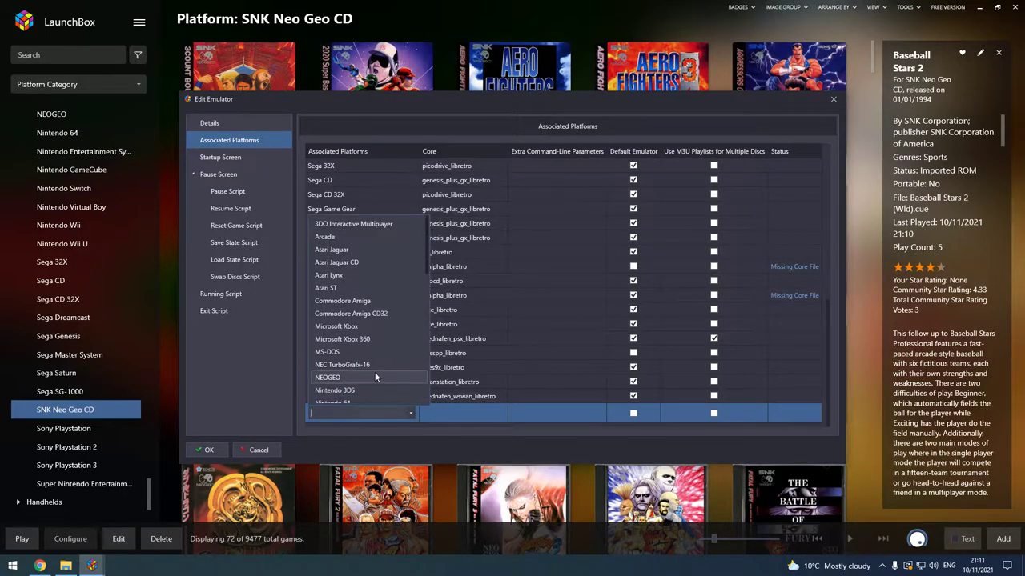
scroll(375, 375, "down", 5)
scroll(374, 372, "down", 6)
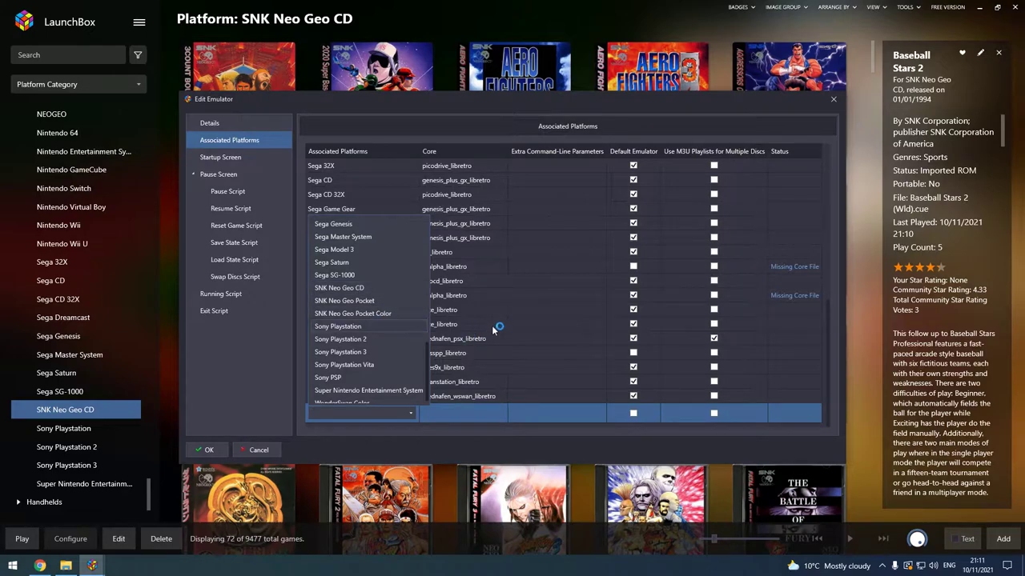
left_click(505, 447)
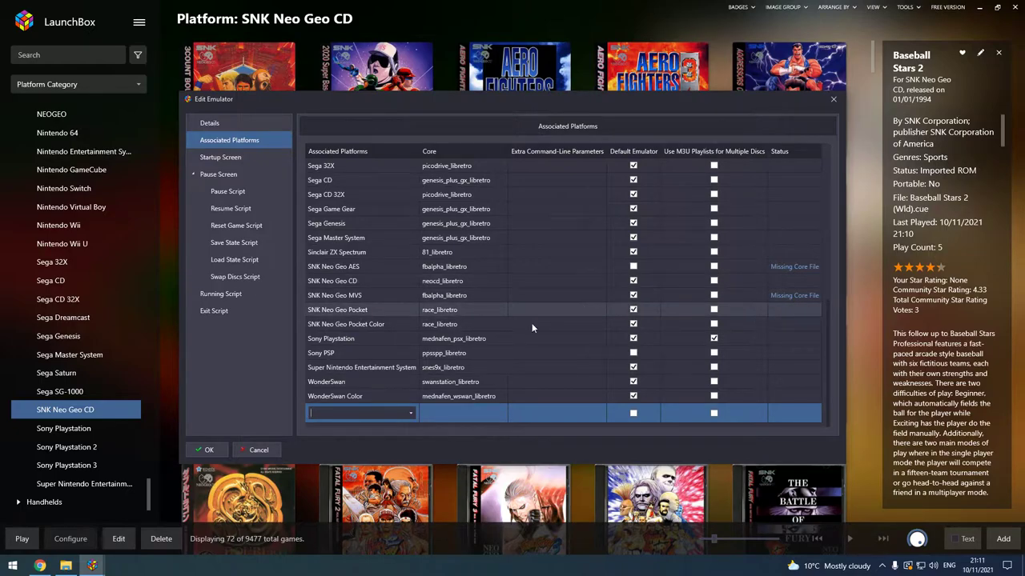
left_click(208, 451)
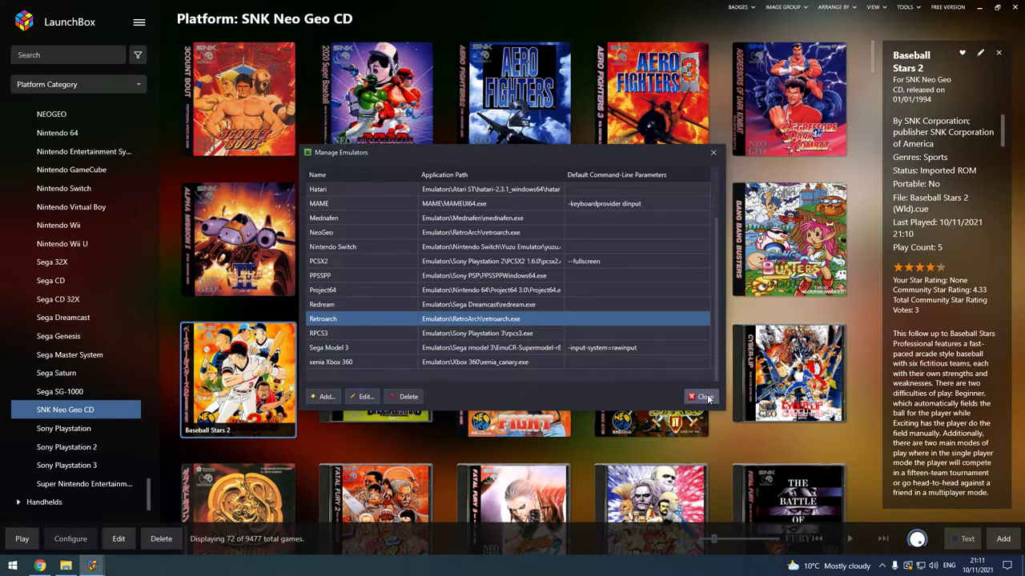
left_click(703, 397)
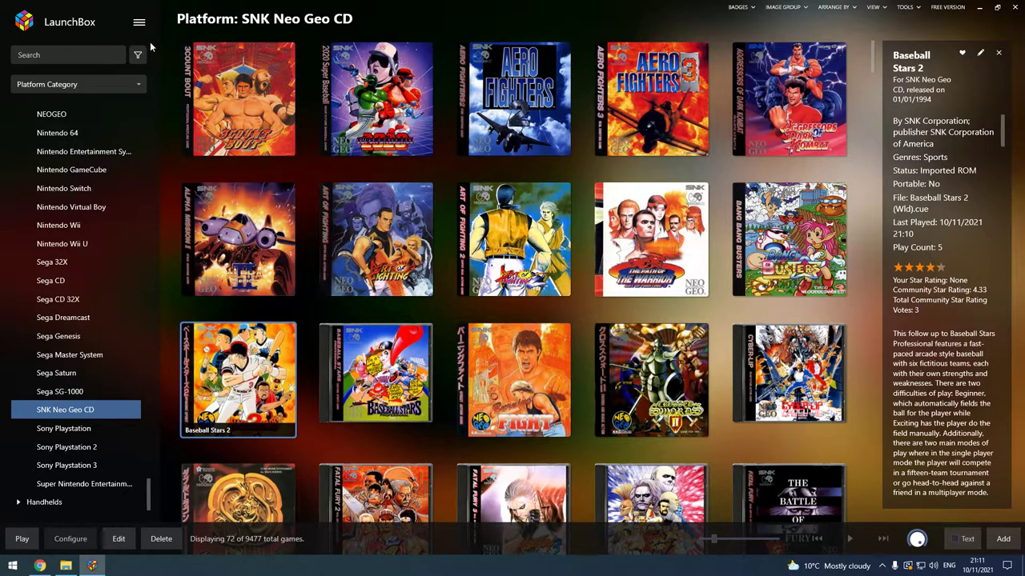
Step: Start a ROM files import and add the Games\SNK Neo Geo CD folder as its source
left_click(140, 24)
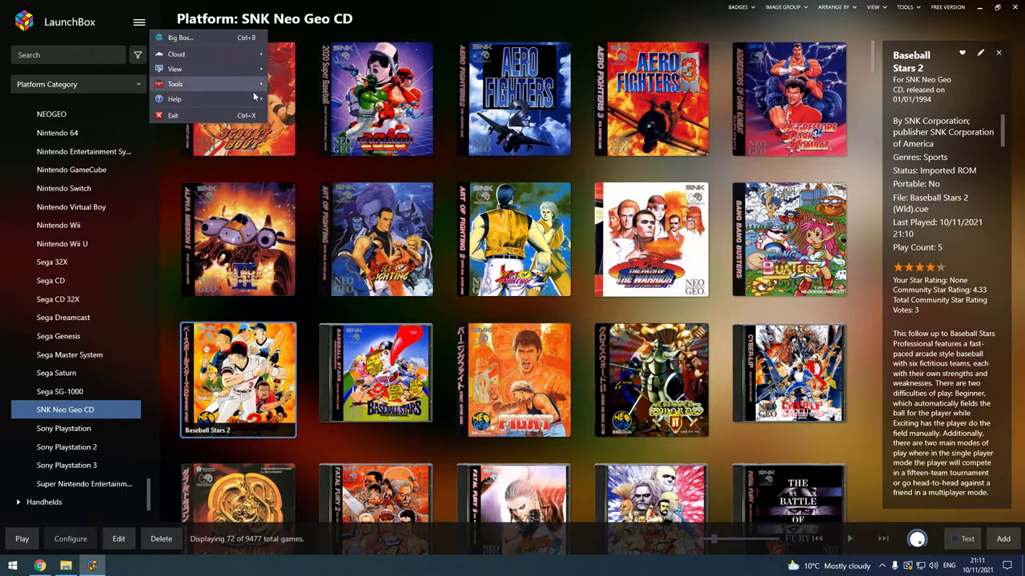
mouse_move(254, 86)
mouse_move(371, 90)
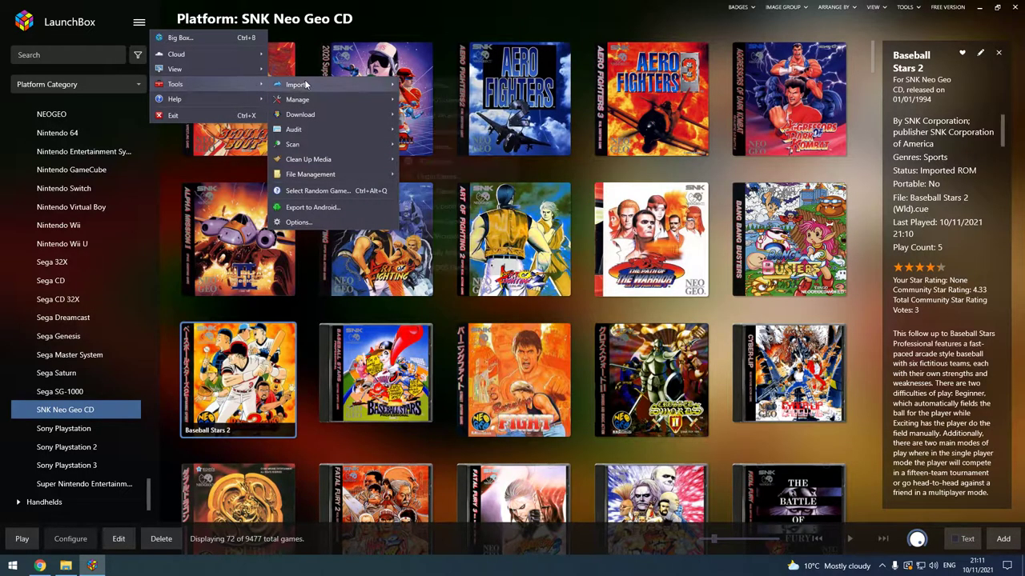
left_click(432, 85)
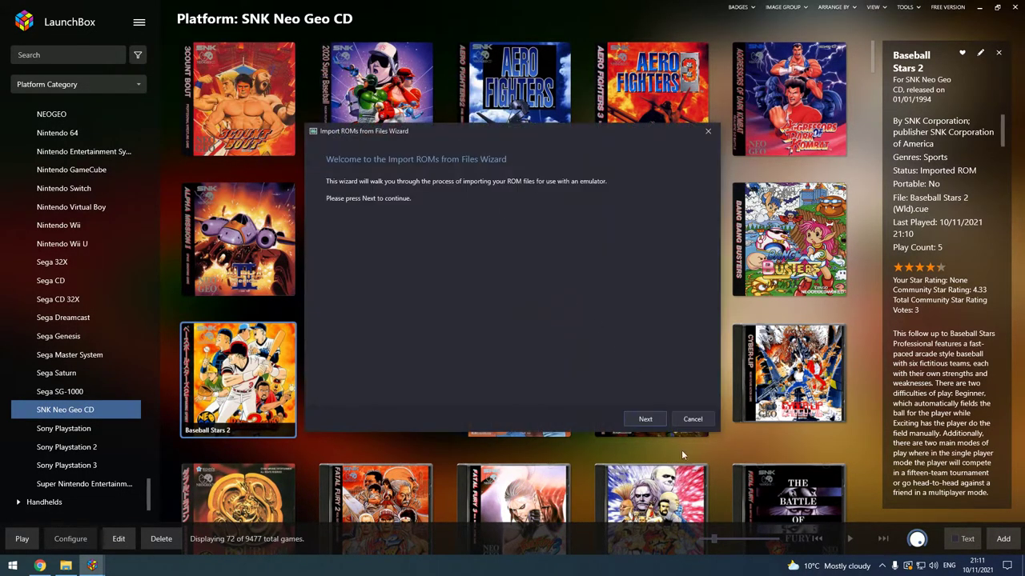
left_click(653, 421)
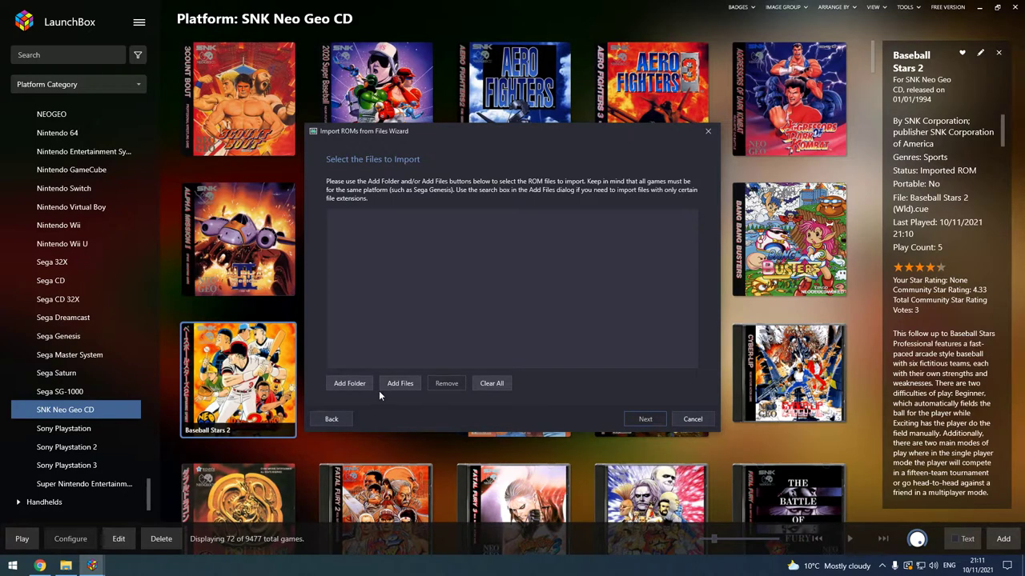
left_click(350, 384)
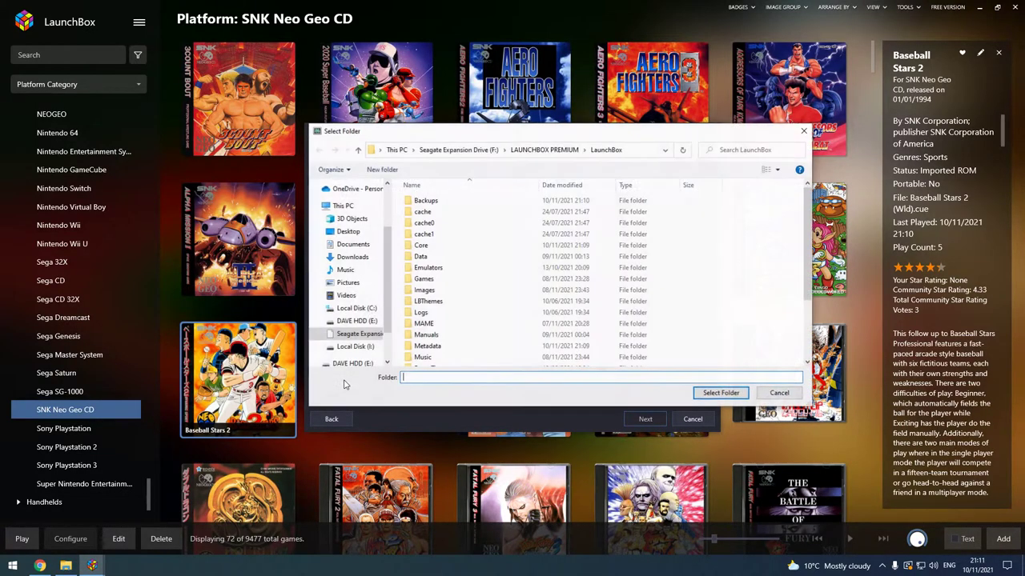
double_click(424, 279)
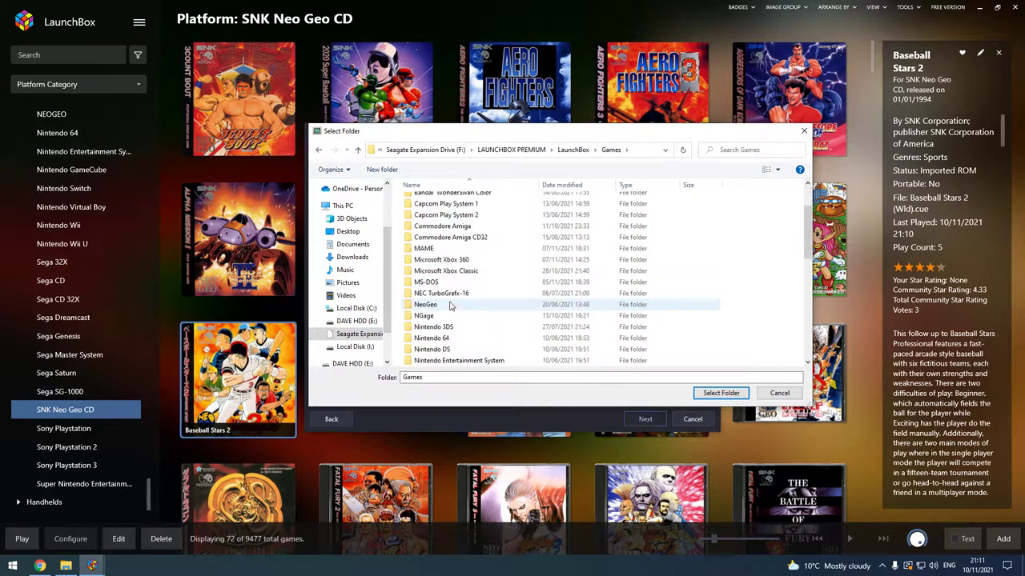
scroll(450, 306, "down", 9)
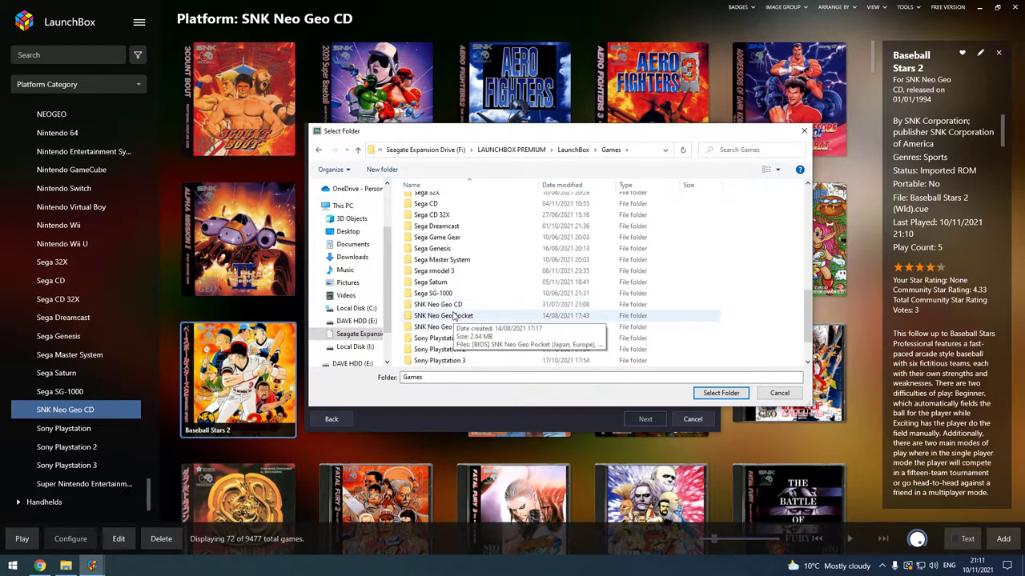
double_click(449, 305)
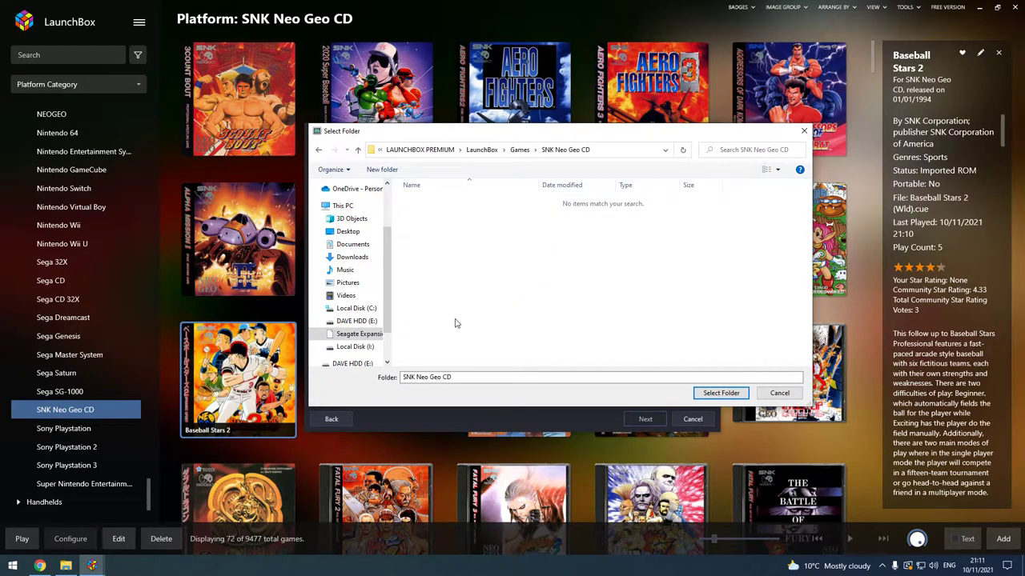
key("BackSpace")
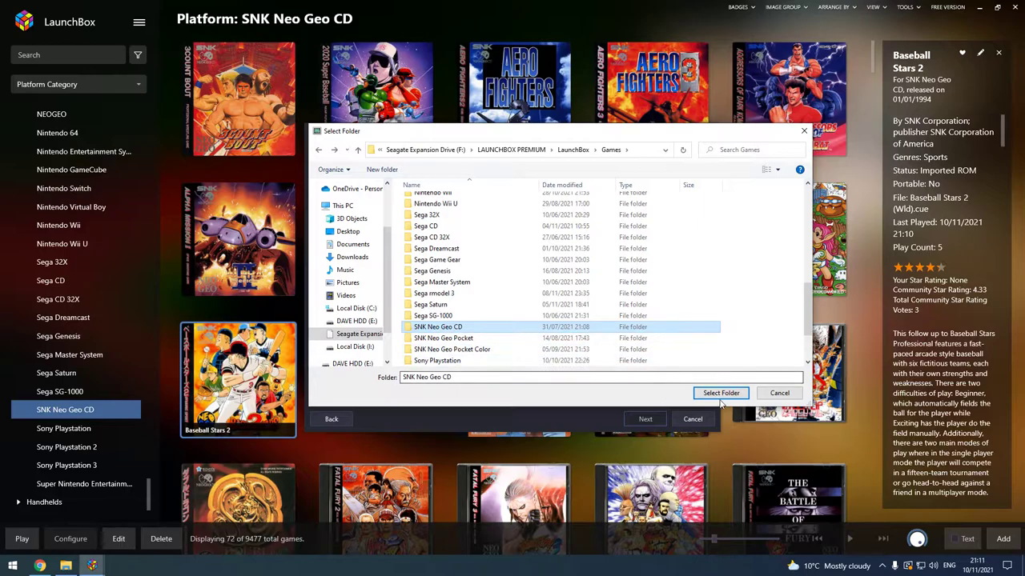
left_click(720, 395)
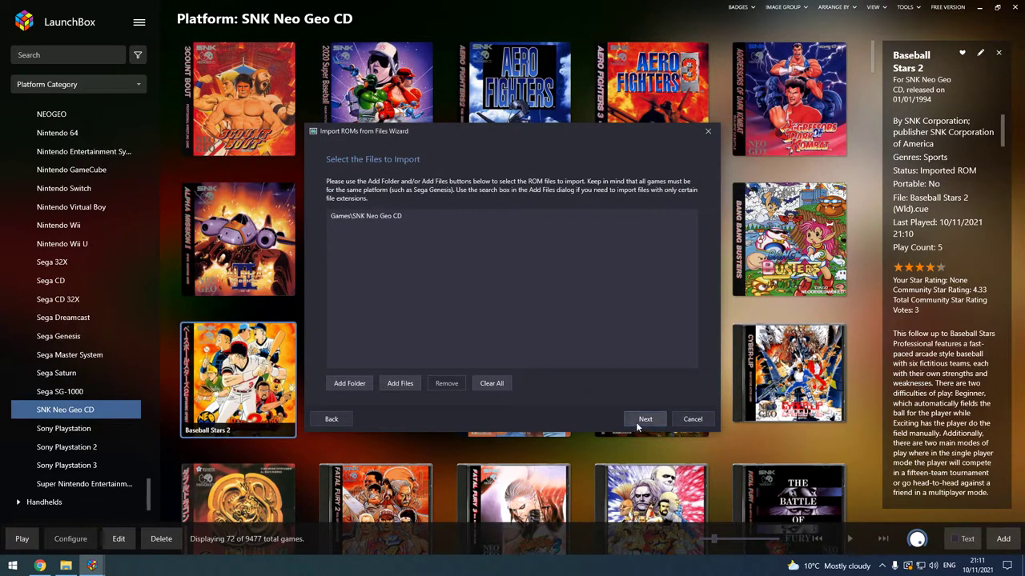
Step: Go through the import options with SNK Neo Geo CD, Retroarch, files in their current location and metadata search, then cancel the import
left_click(640, 421)
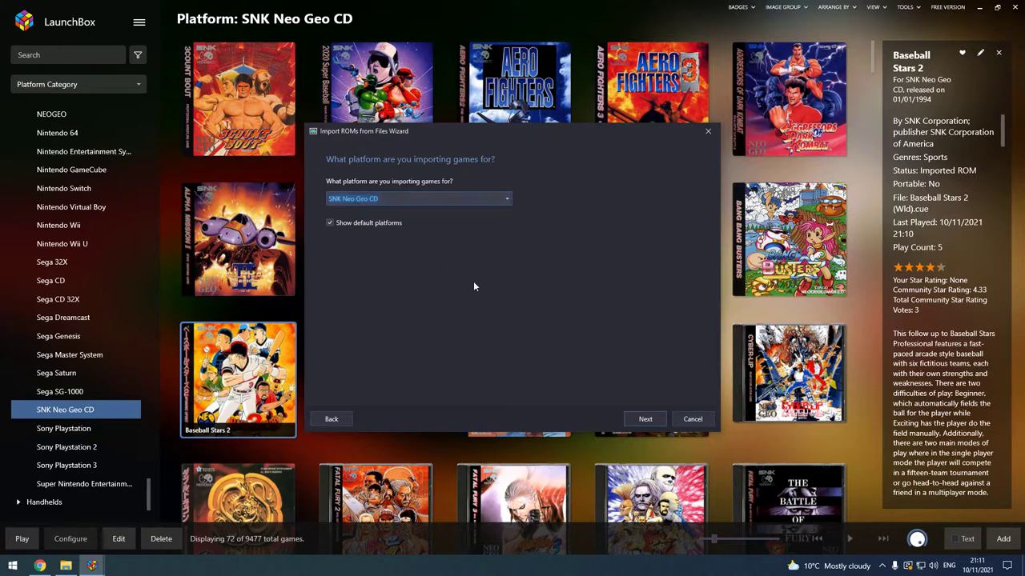
left_click(645, 419)
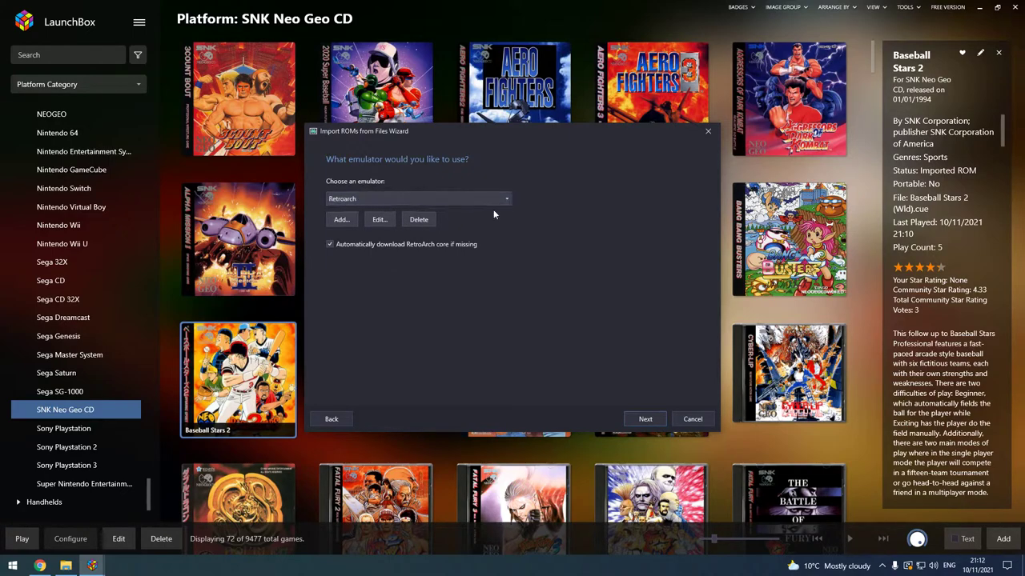
left_click(645, 419)
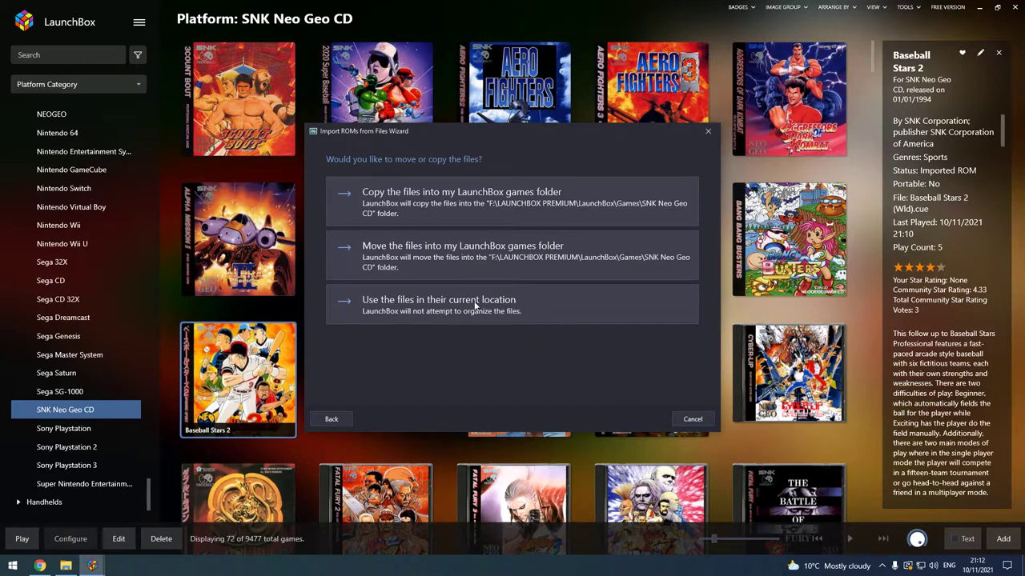
left_click(407, 303)
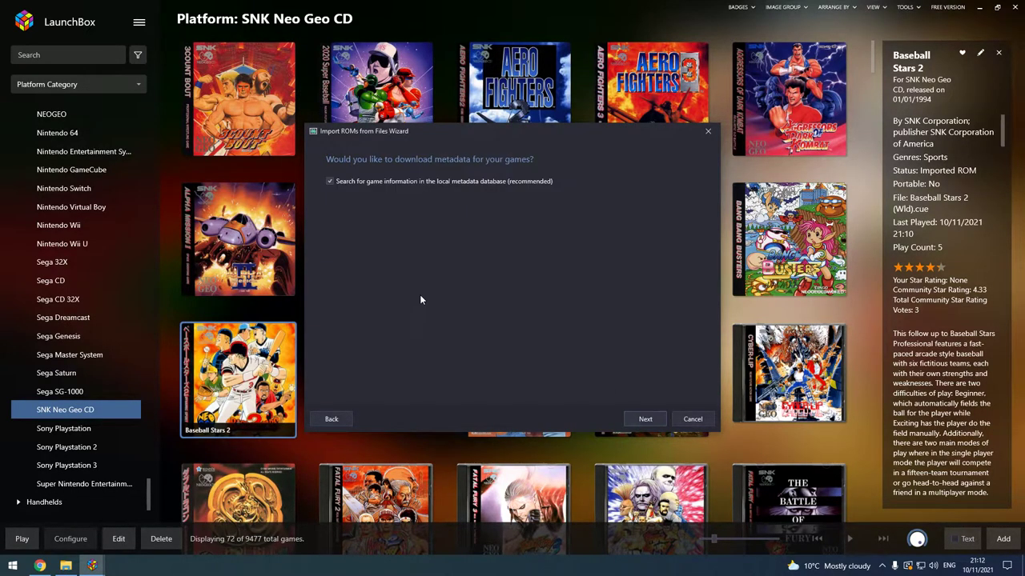
left_click(645, 420)
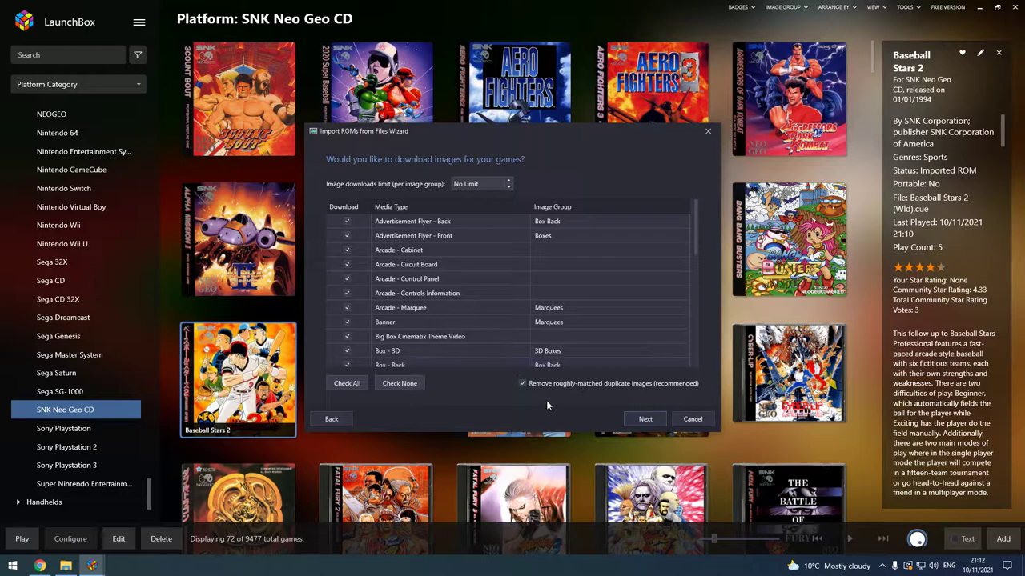
left_click(693, 418)
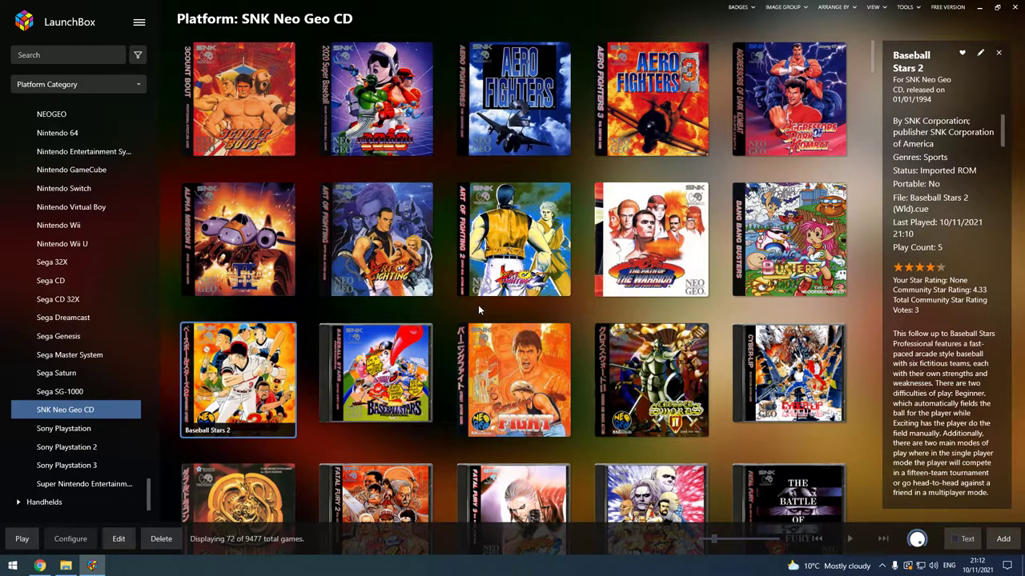
scroll(599, 392, "down", 2)
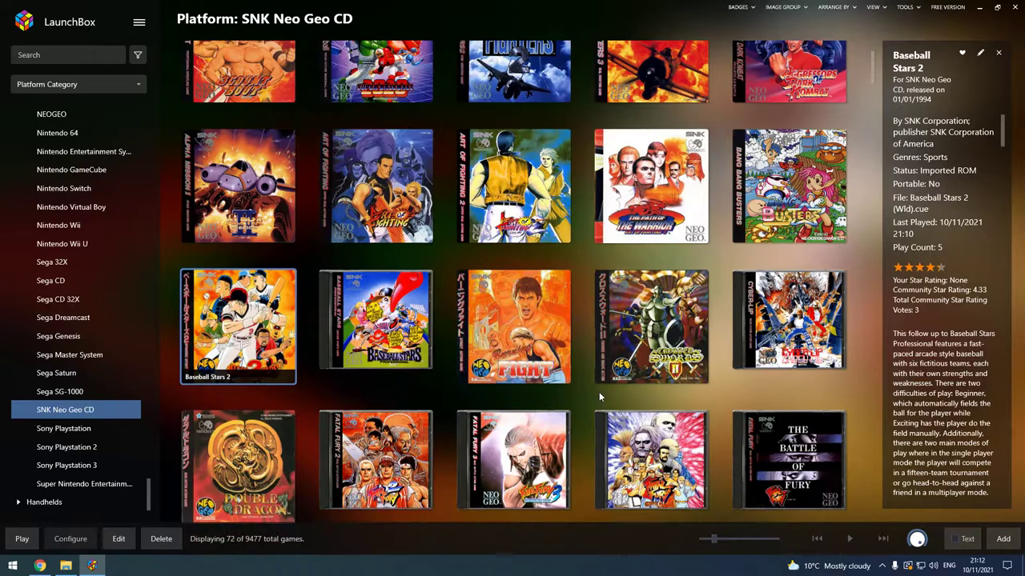
Step: Browse the SNK Neo Geo CD games and launch Metal Slug 2 from the collection
scroll(602, 415, "down", 3)
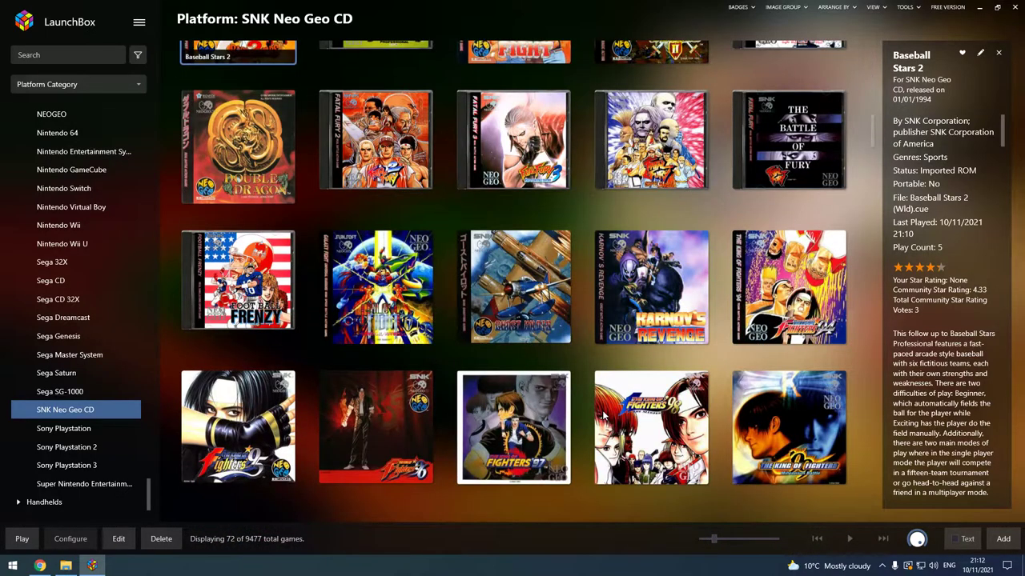
scroll(625, 450, "down", 5)
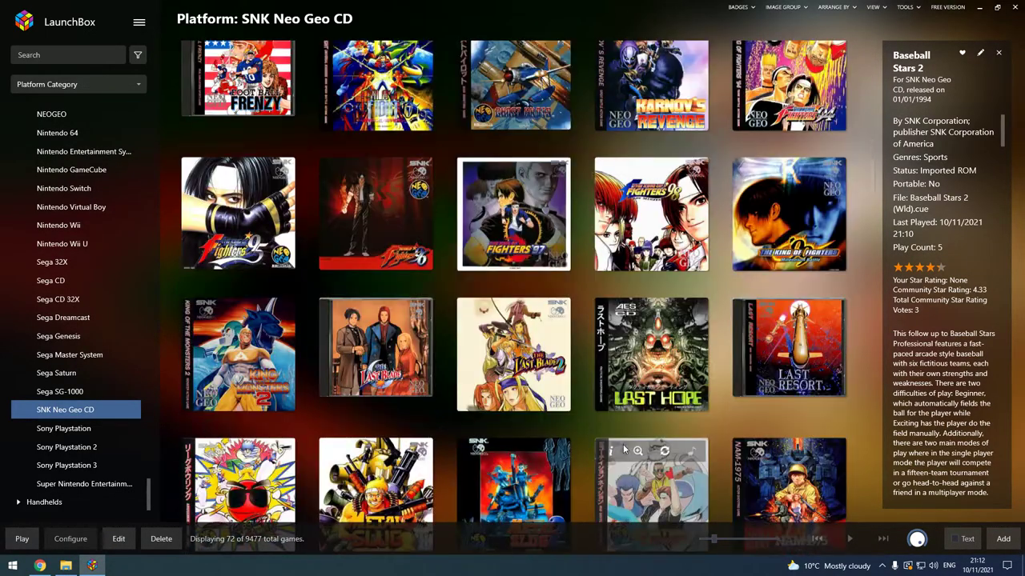
scroll(626, 450, "down", 4)
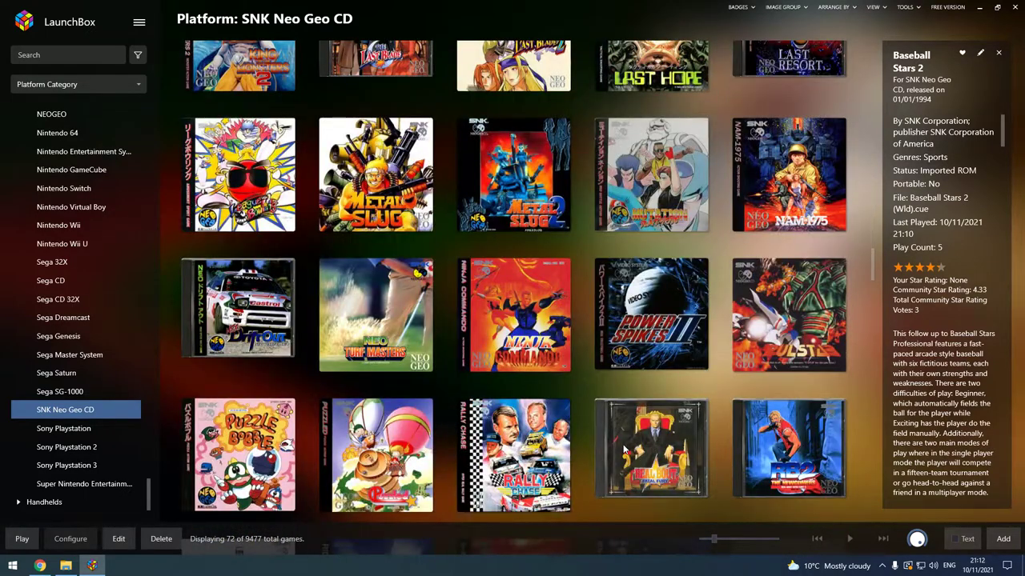
scroll(625, 449, "down", 2)
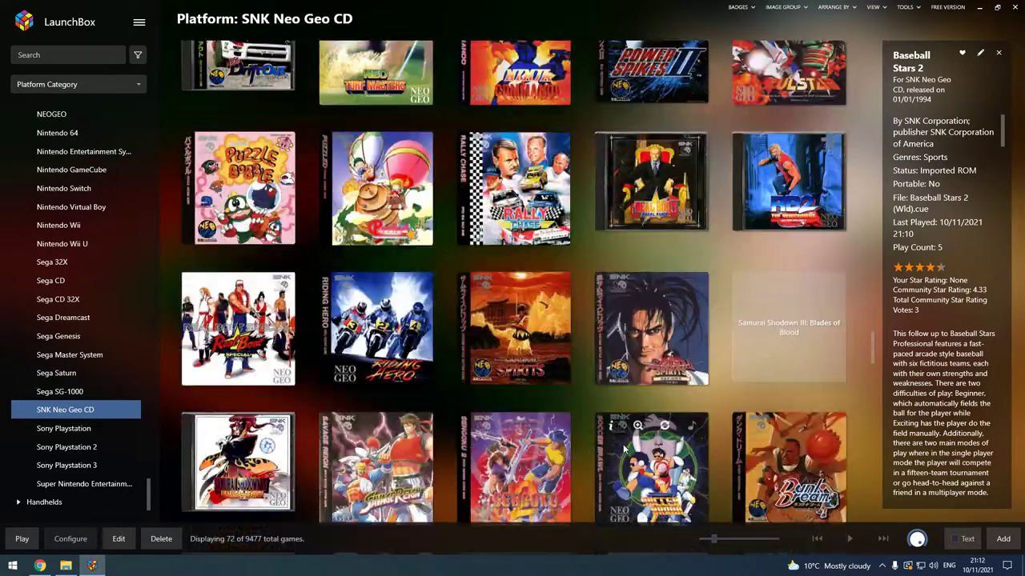
scroll(625, 450, "down", 2)
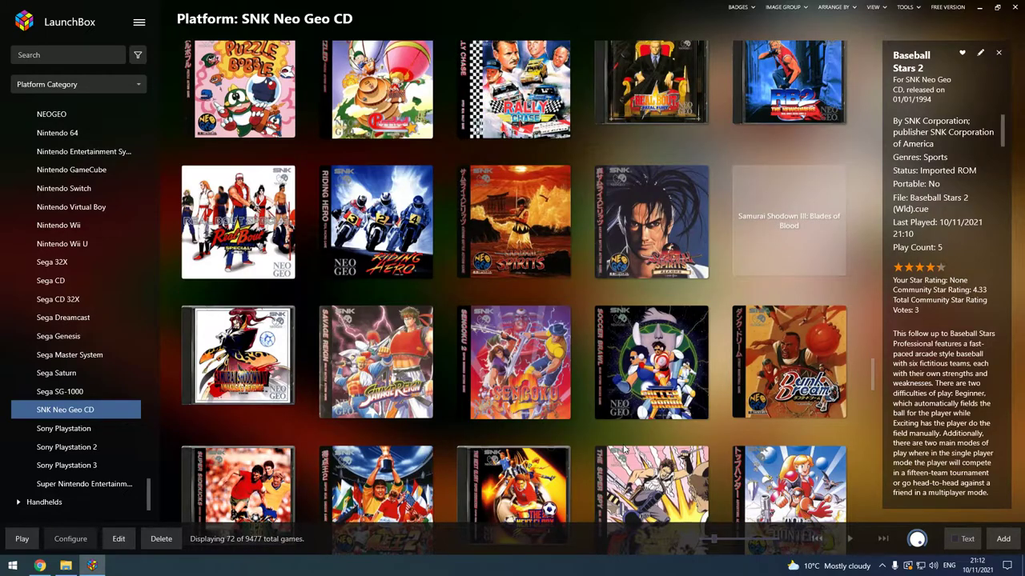
scroll(624, 446, "up", 6)
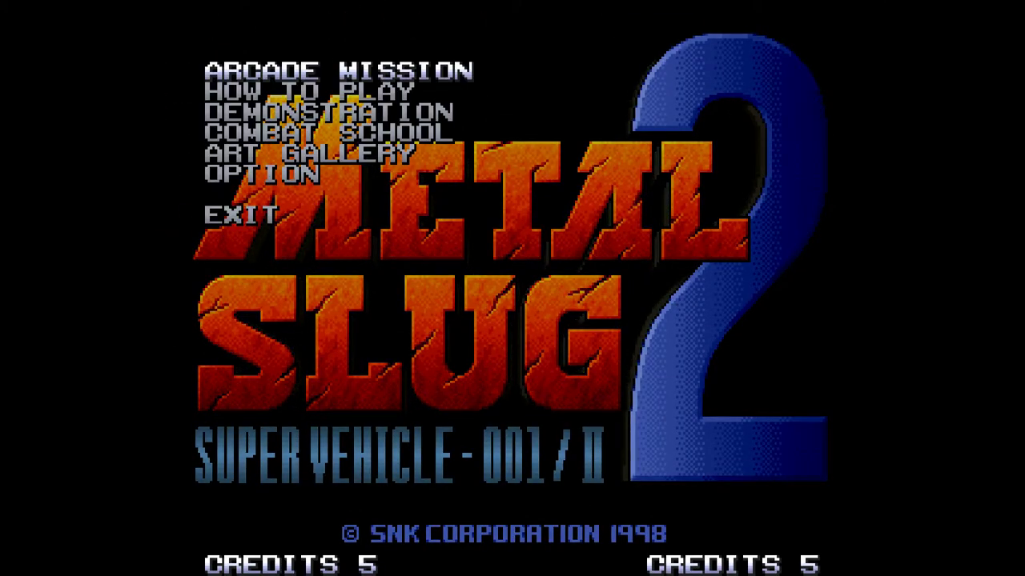
Step: Start Metal Slug 2's Arcade Mission and choose a soldier for player one
key("Return")
key("Return")
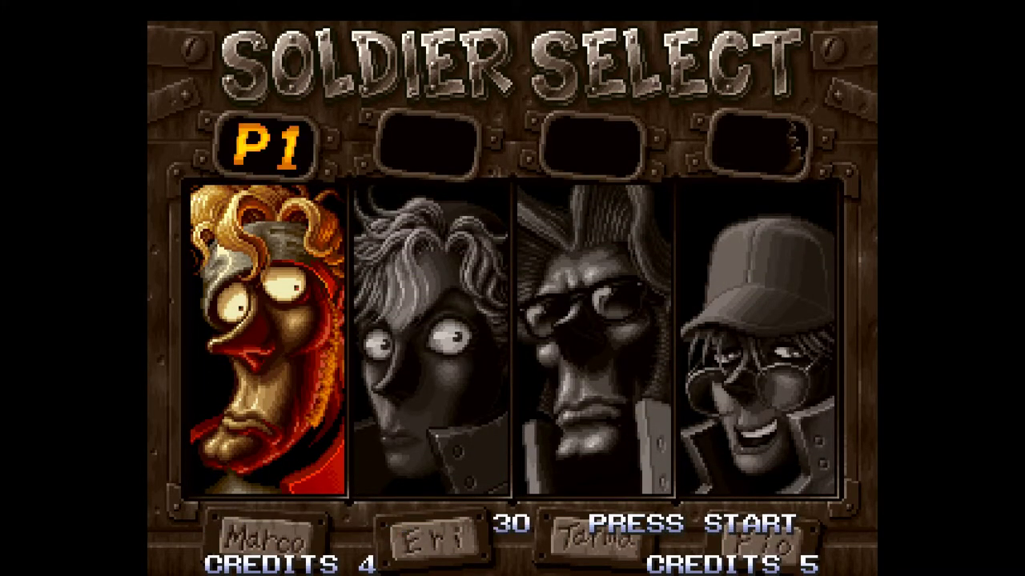
key("Right")
key("Return")
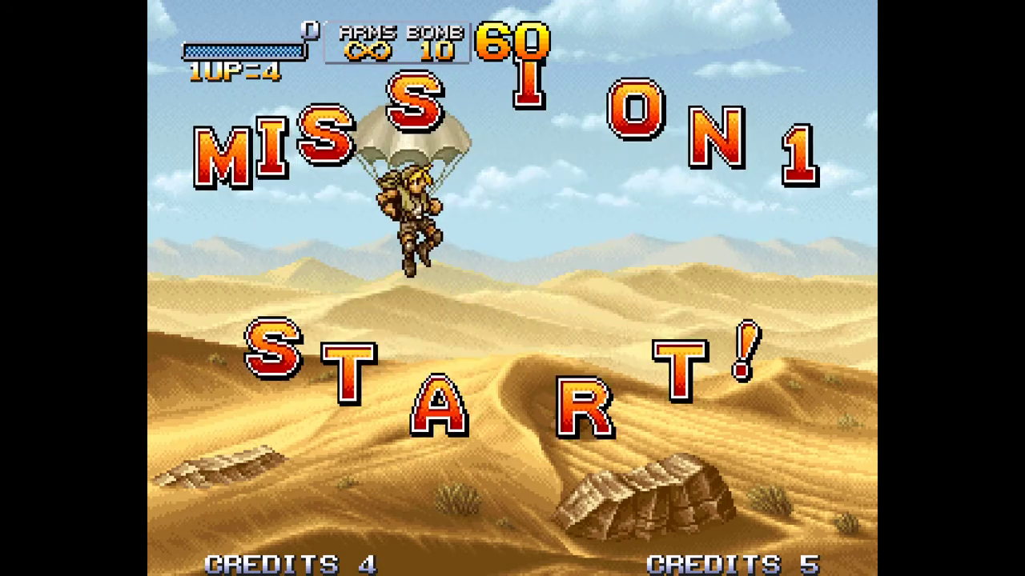
key("z")
key("Right")
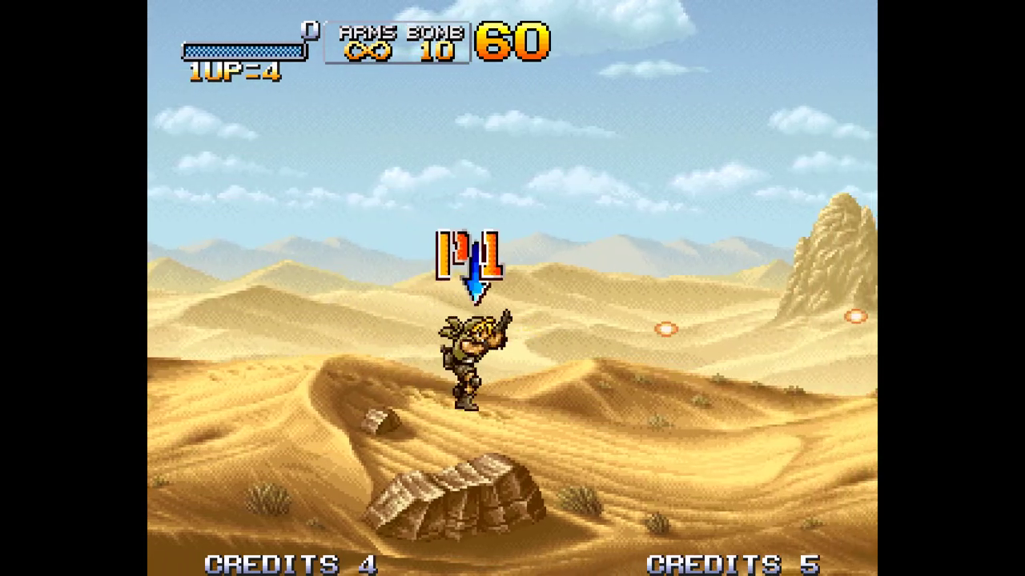
key("x")
key("z")
key("z")
key("z")
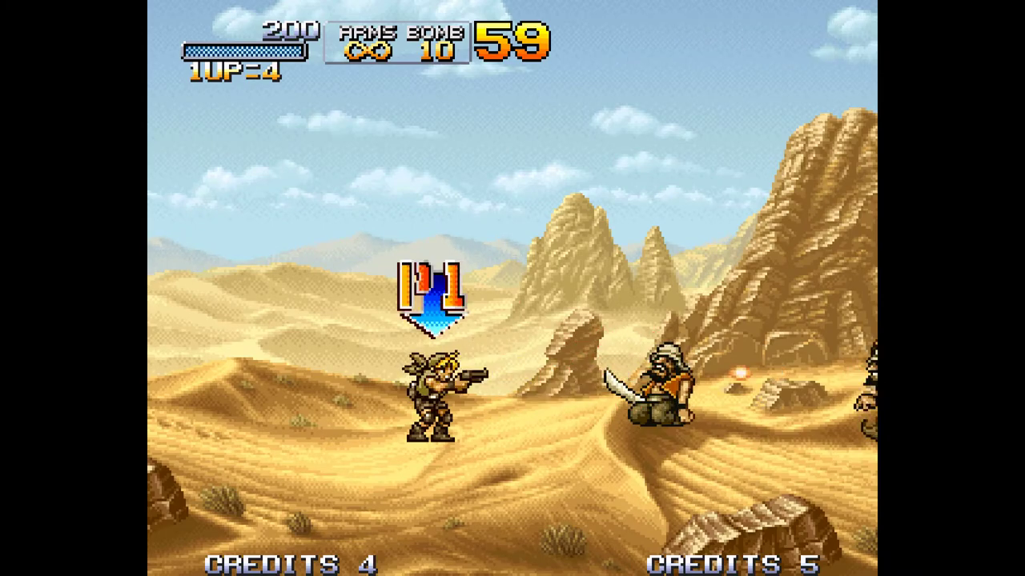
key("Right")
key("Right")
key("c")
key("c")
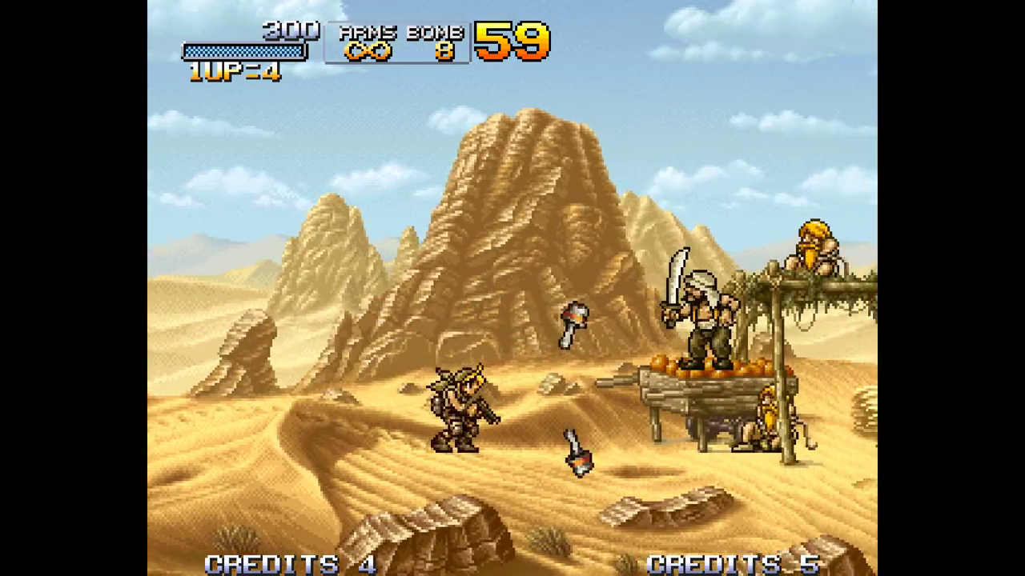
key("Right")
key("z")
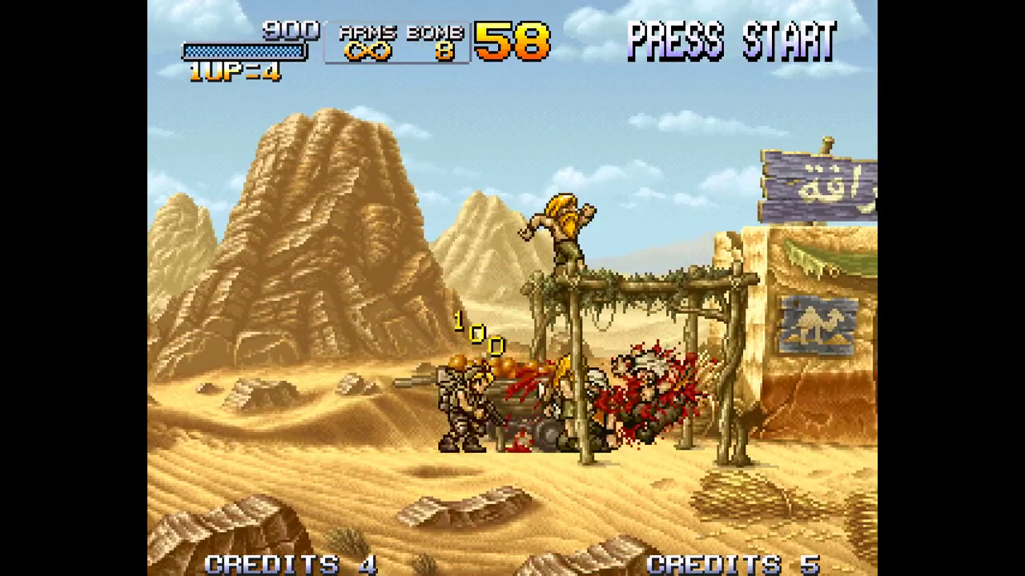
key("z")
key("z")
key("z")
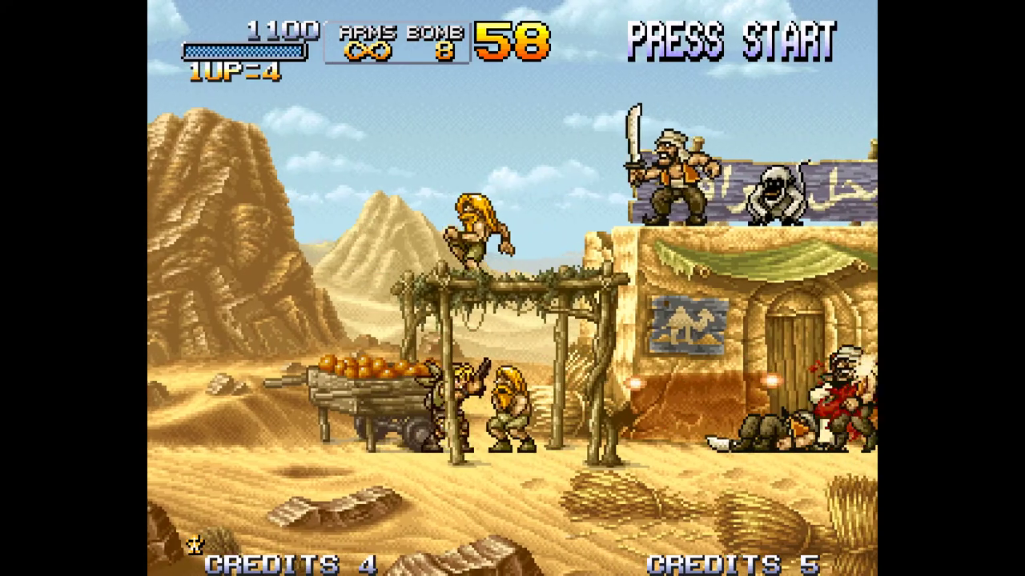
key("Right")
key("z")
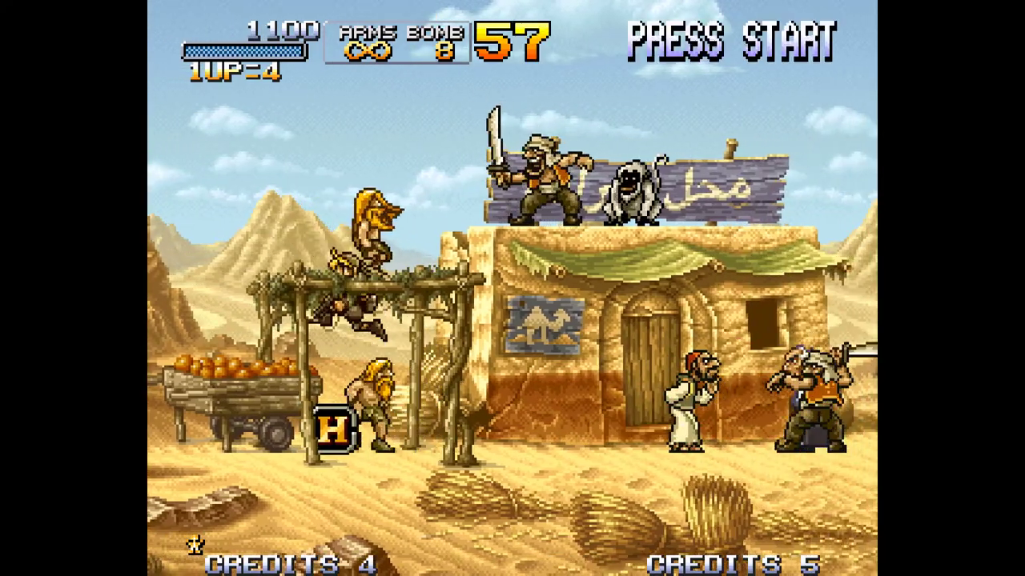
key("Left")
key("z")
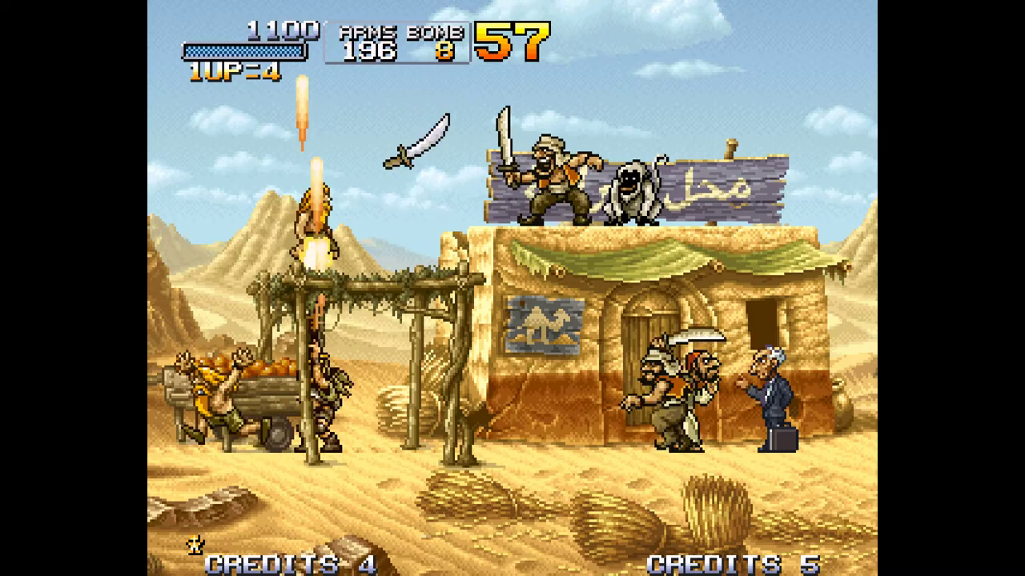
key("z")
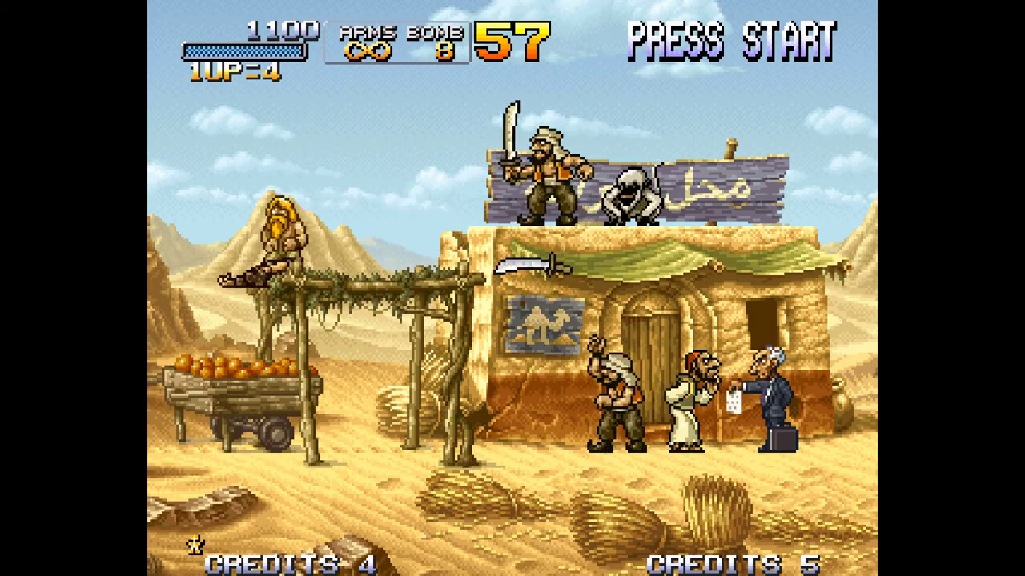
key("z")
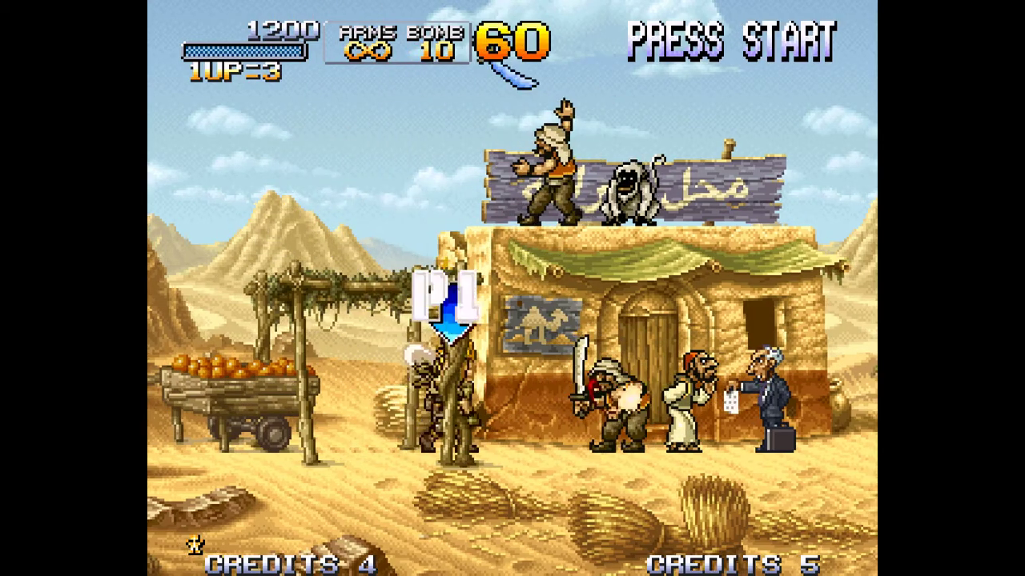
key("Right")
key("z")
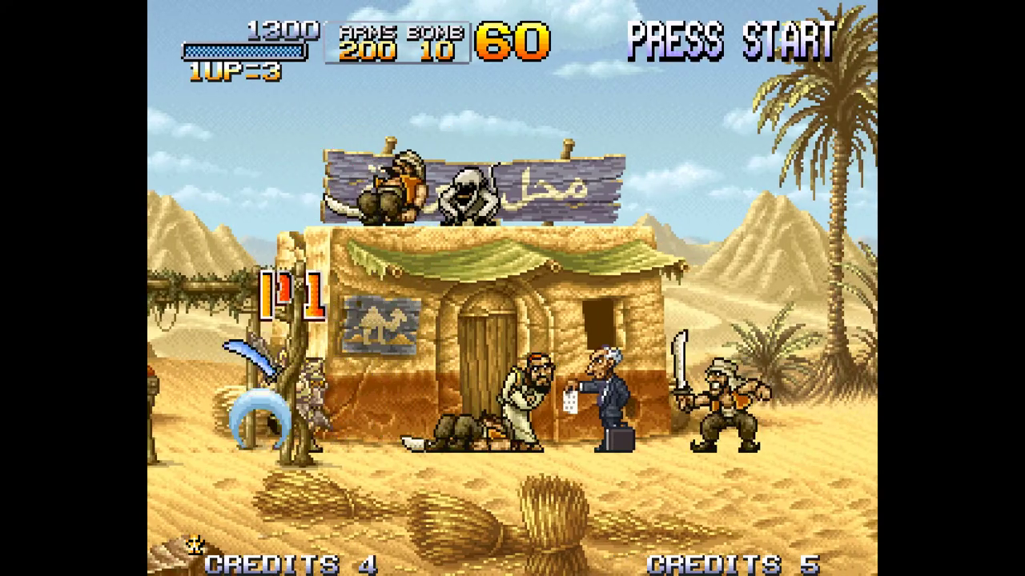
key("Up")
key("z")
key("z")
key("z")
key("z")
key("Right")
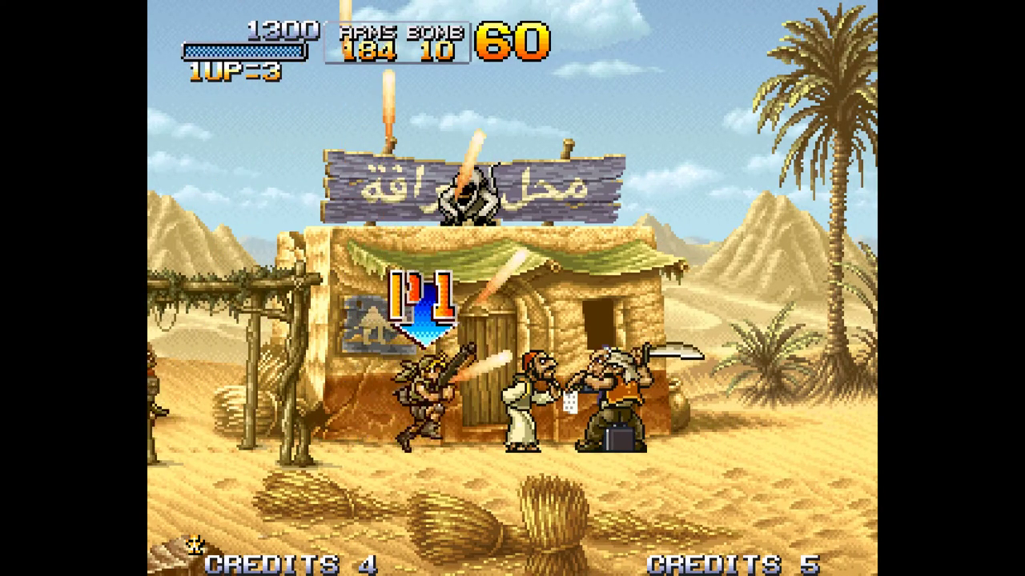
key("Right")
key("z")
key("z")
key("Up")
key("z")
key("x")
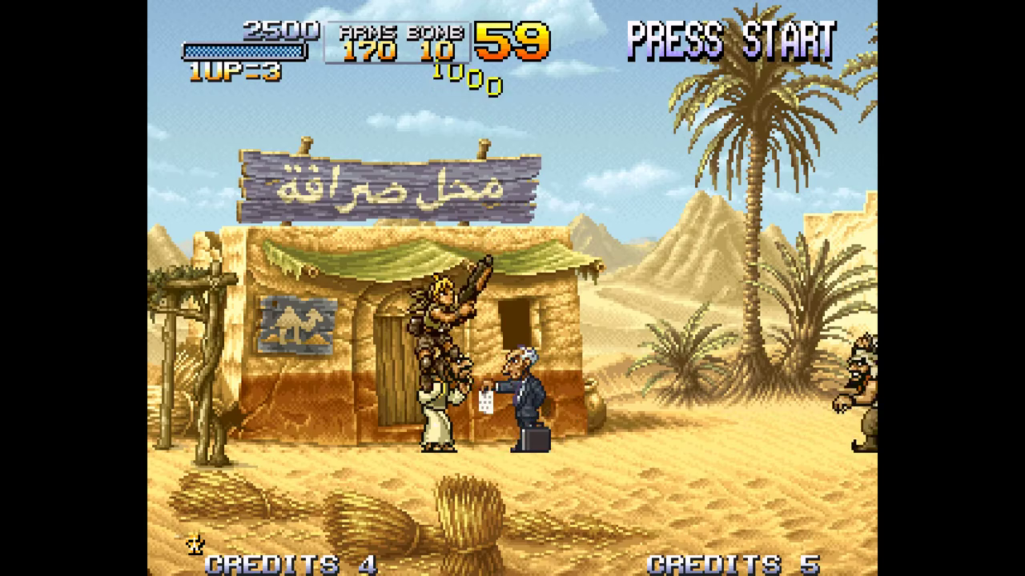
key("Right")
key("z")
key("z")
key("z")
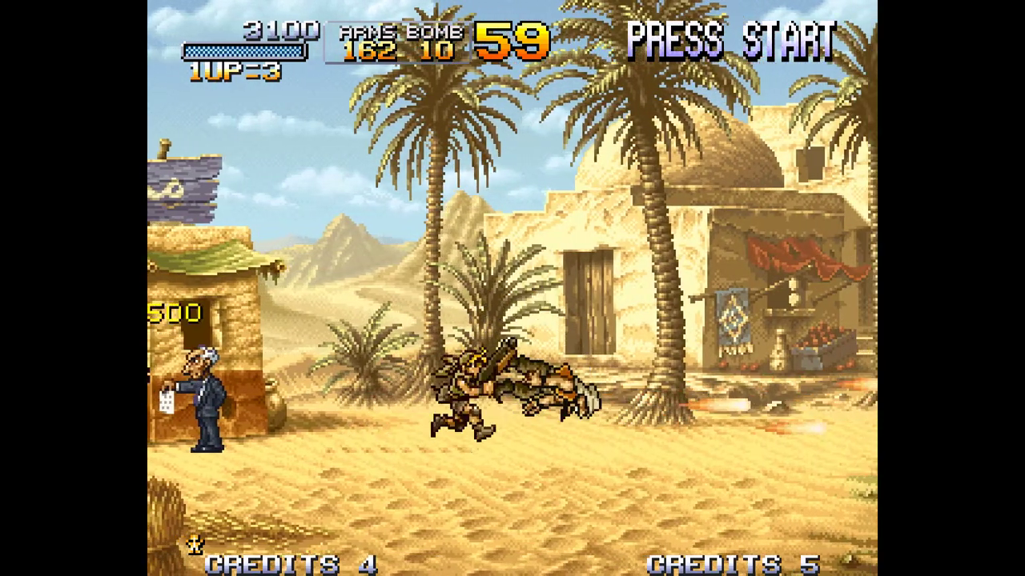
key("Right")
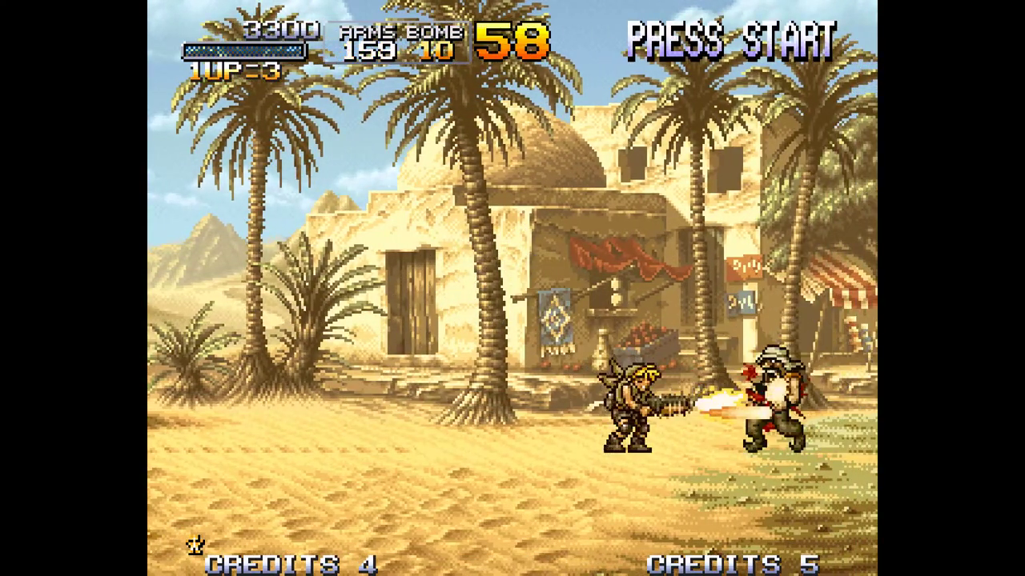
key("z")
key("z")
key("Right")
key("z")
key("z")
key("z")
key("z")
key("Down")
key("x")
key("Up")
key("z")
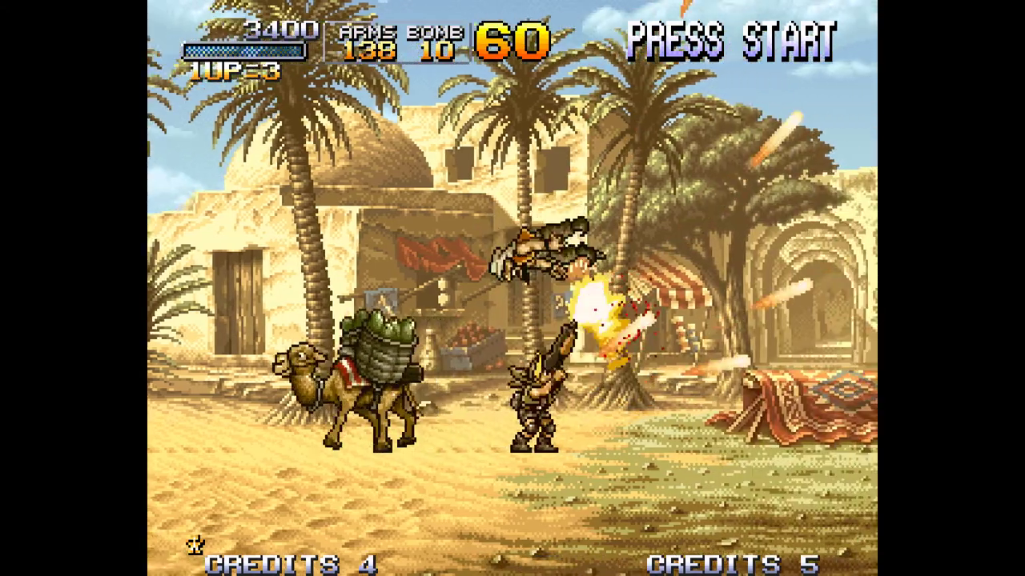
key("Right")
key("z")
key("z")
key("Up")
key("z")
key("Right")
key("z")
key("Up")
key("z")
key("z")
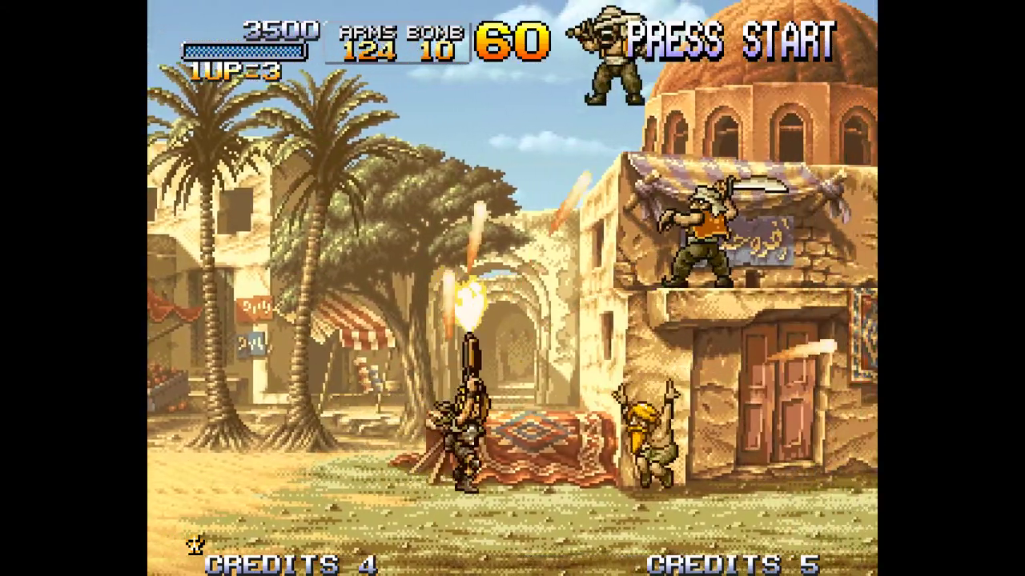
key("Right")
key("z")
key("z")
key("Right")
key("z")
key("z")
key("Up")
key("z")
key("z")
key("z")
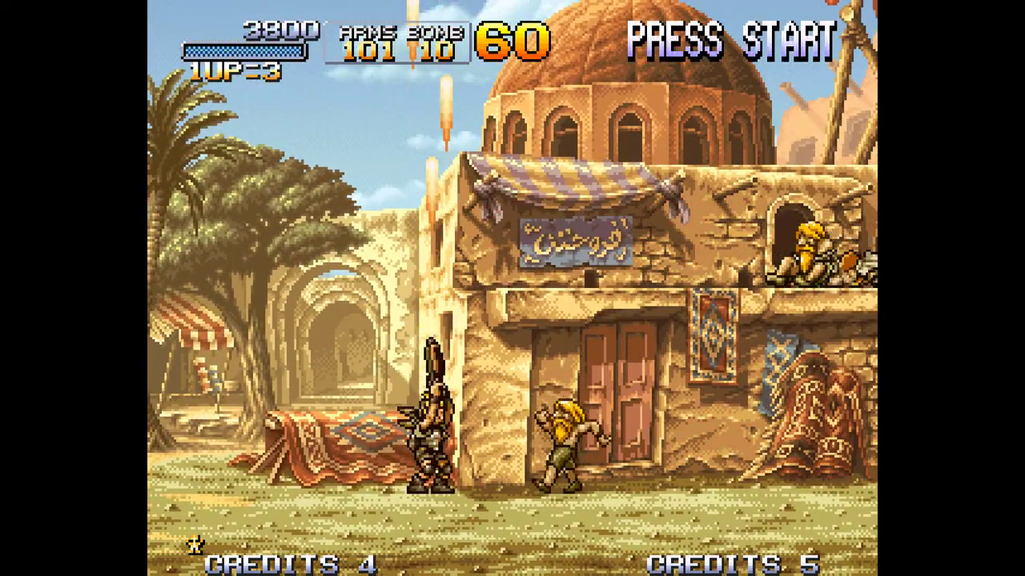
key("Right")
key("z")
key("z")
key("Right")
key("z")
key("z")
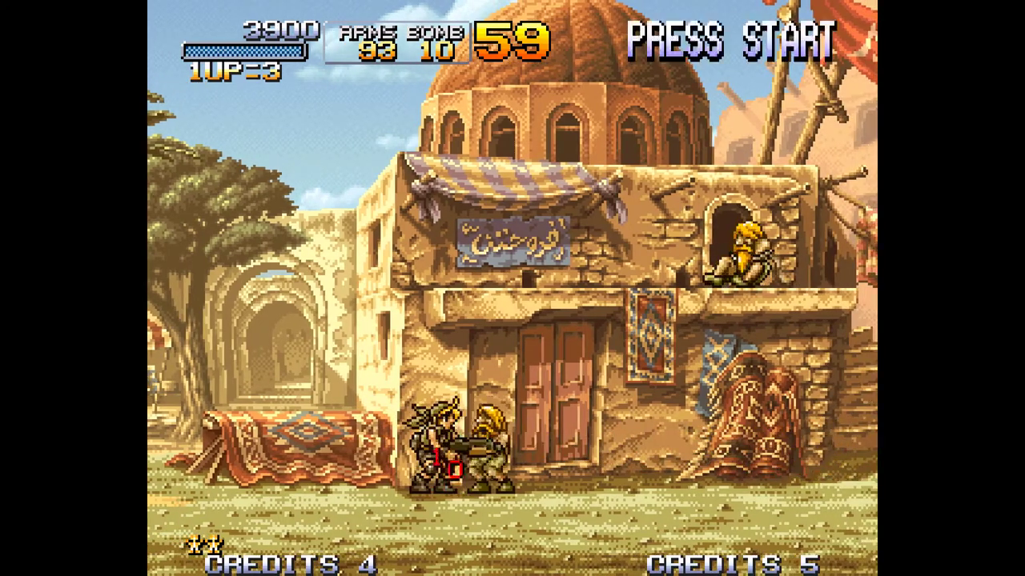
Step: Quit Metal Slug 2 and close LaunchBox
key("Escape")
key("Escape")
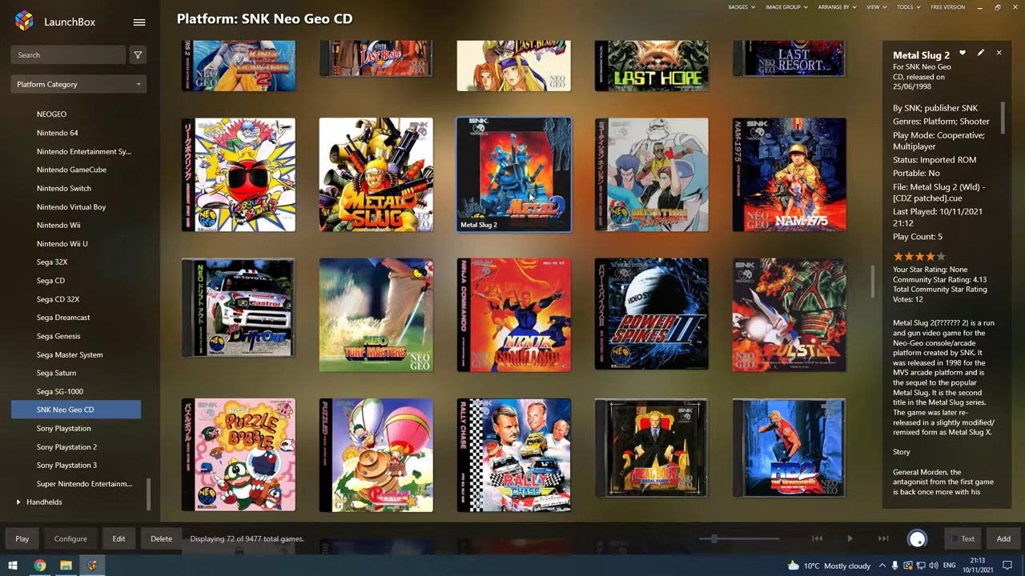
left_click(1021, 11)
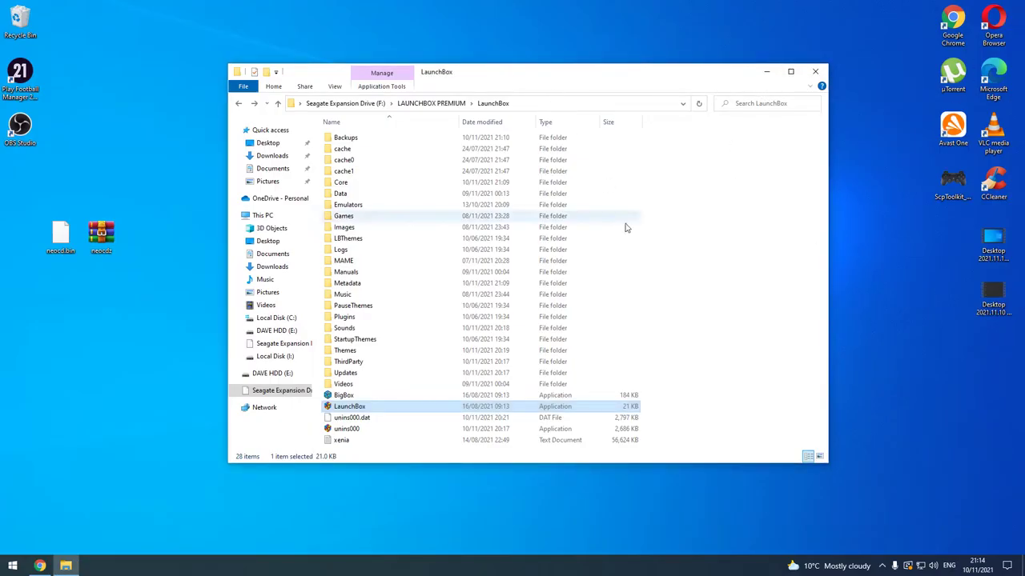
Step: Open LaunchBox's Emulators folder and spread the neocd.bin file and the neocdz archive apart on the desktop
double_click(359, 207)
left_click(58, 236)
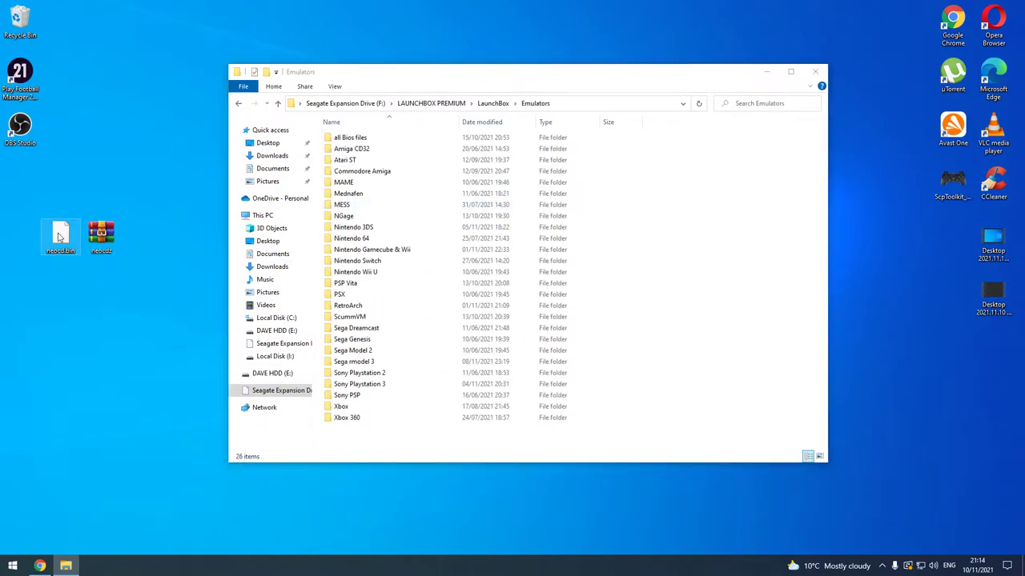
left_click_drag(105, 238, 141, 241)
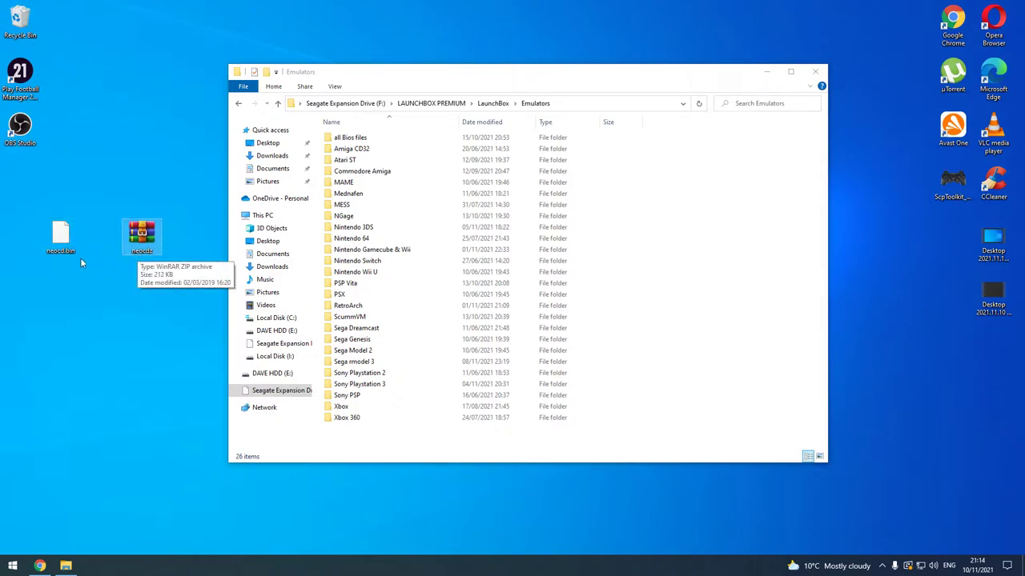
left_click_drag(61, 239, 100, 297)
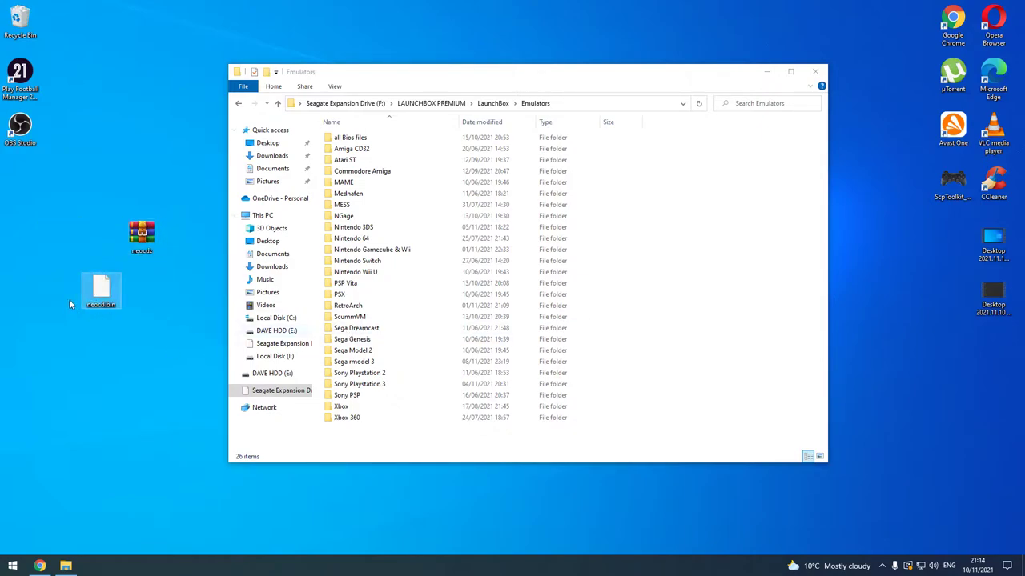
Step: Open RetroArch's system folder and set neocd.bin farther away from the neocdz archive on the desktop
double_click(405, 305)
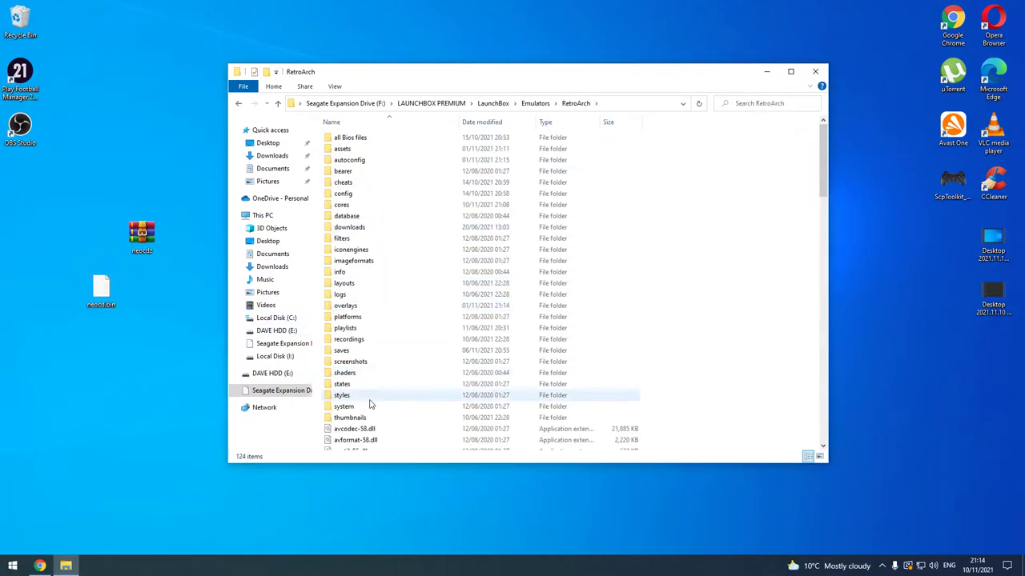
double_click(371, 408)
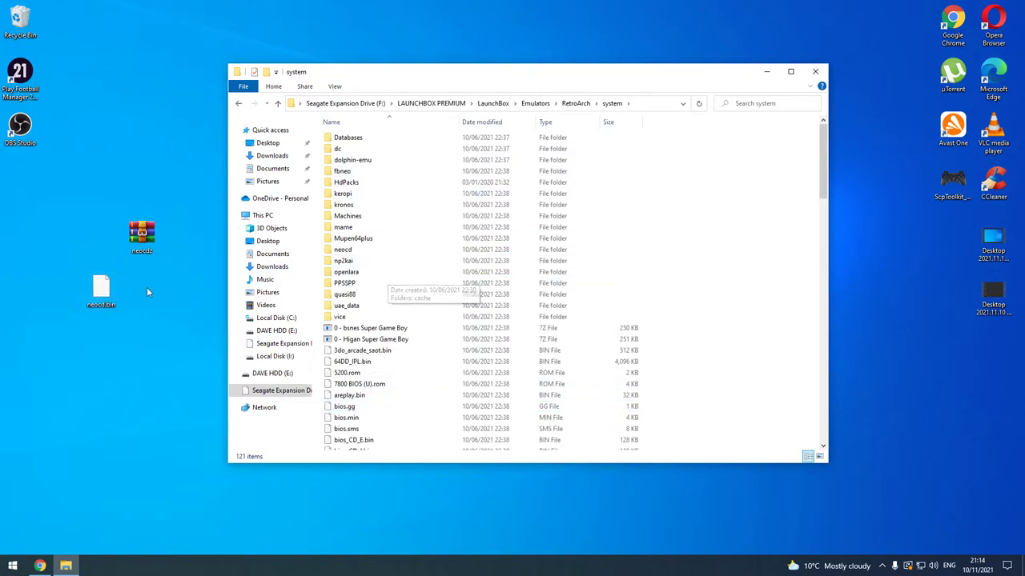
left_click_drag(100, 288, 104, 344)
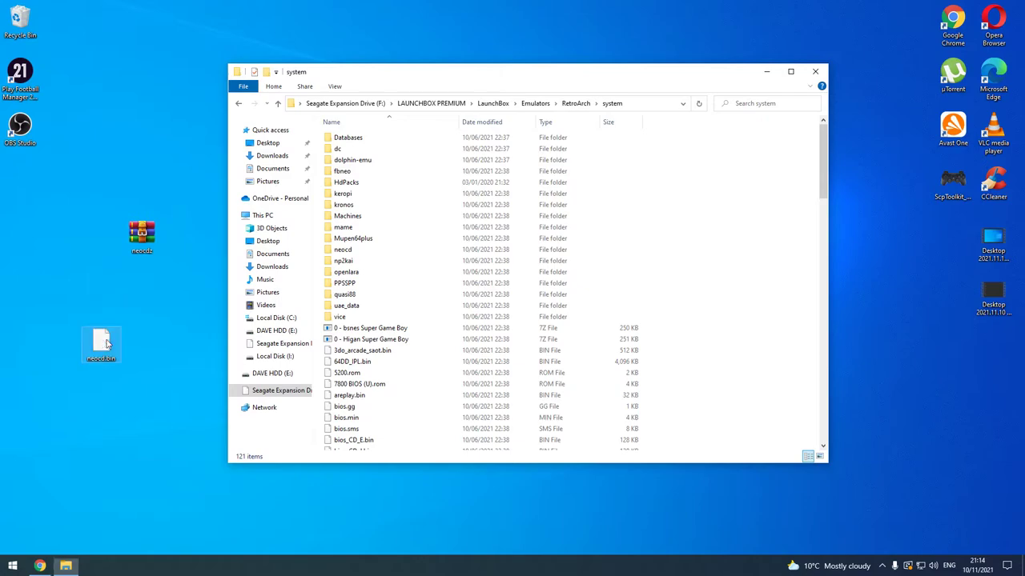
Step: Return to the RetroArch folder and place neocd.bin beside the neocdz archive on the desktop
left_click(698, 253)
key("BackSpace")
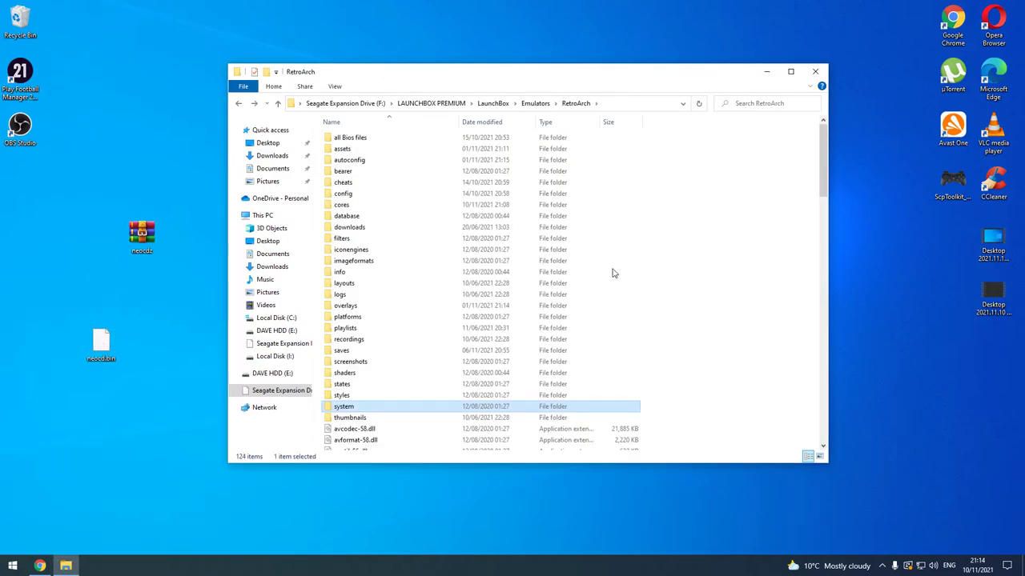
left_click_drag(101, 346, 90, 251)
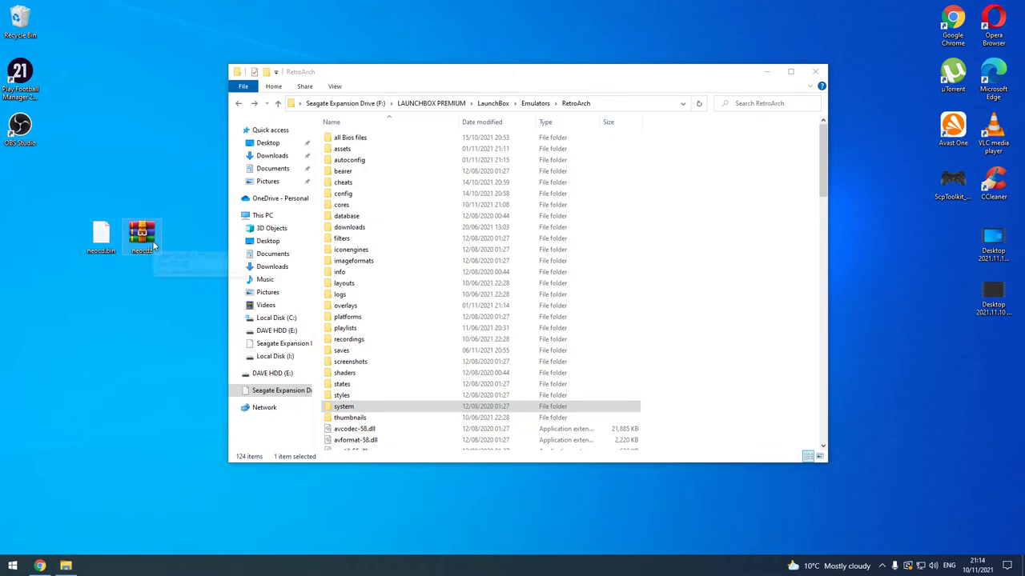